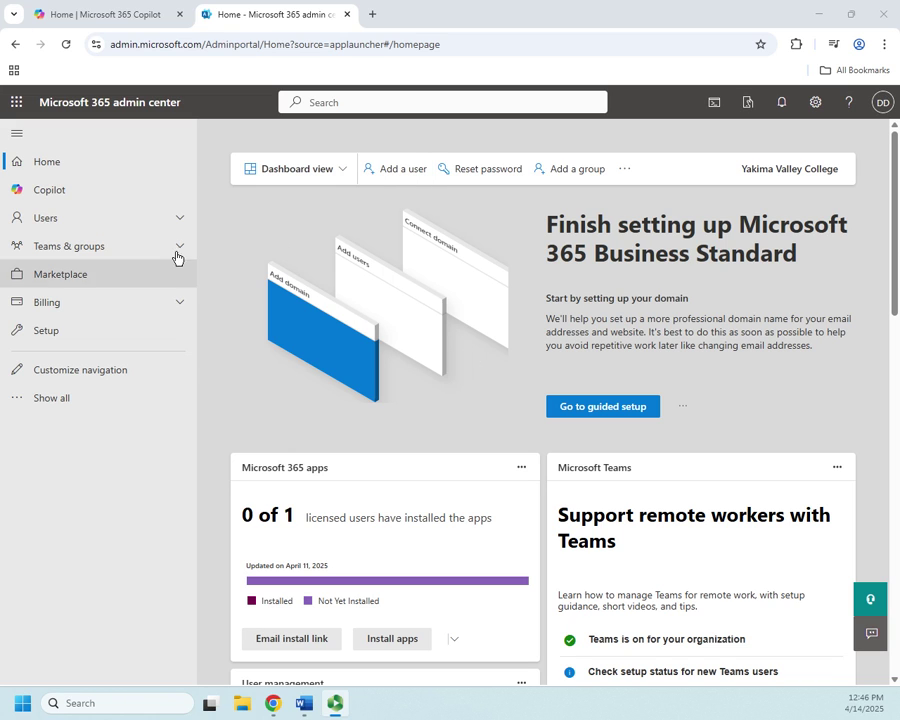
Review the Active users, Contacts and Guest users pages, and return to the active users list
left_click(180, 220)
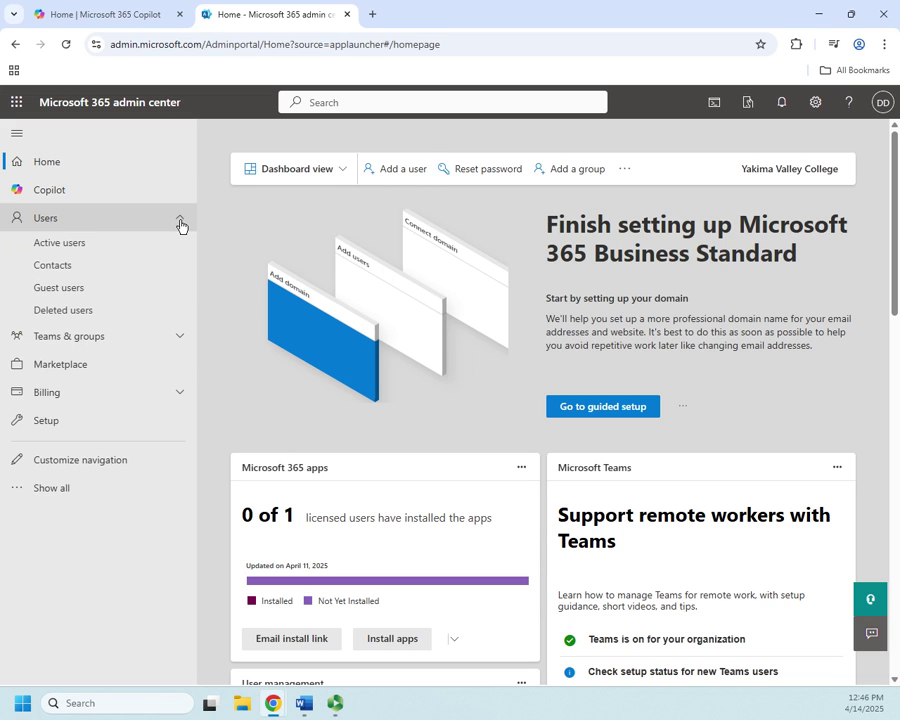
left_click(60, 246)
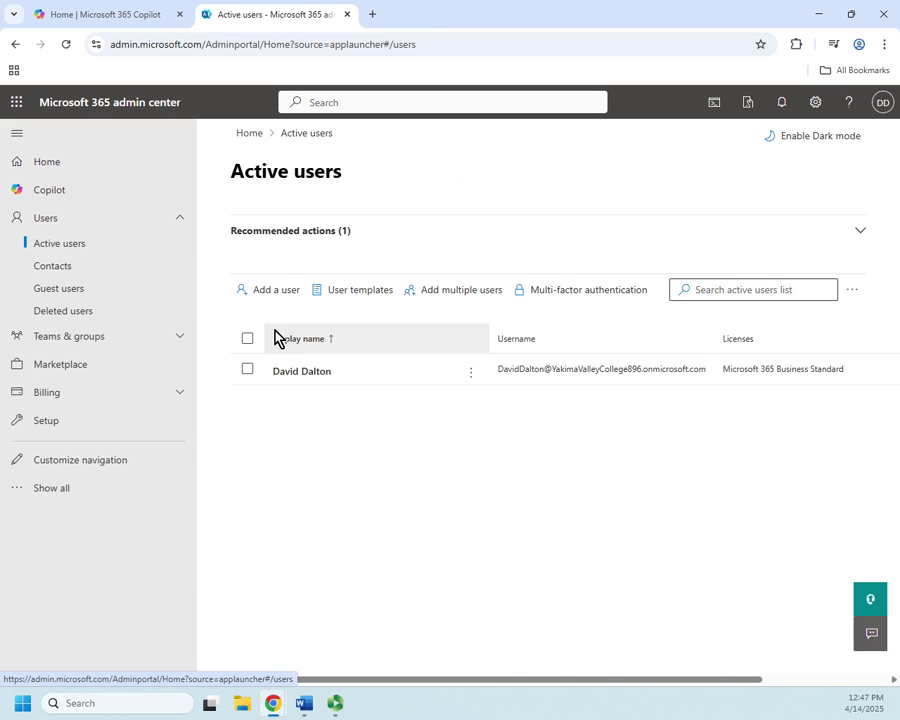
left_click(67, 269)
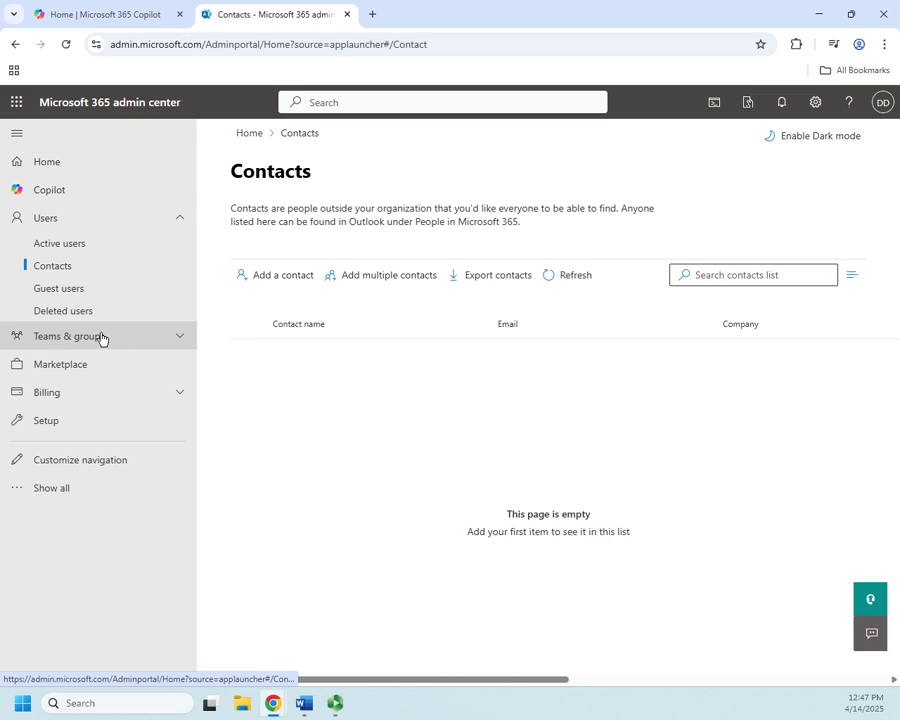
left_click(58, 295)
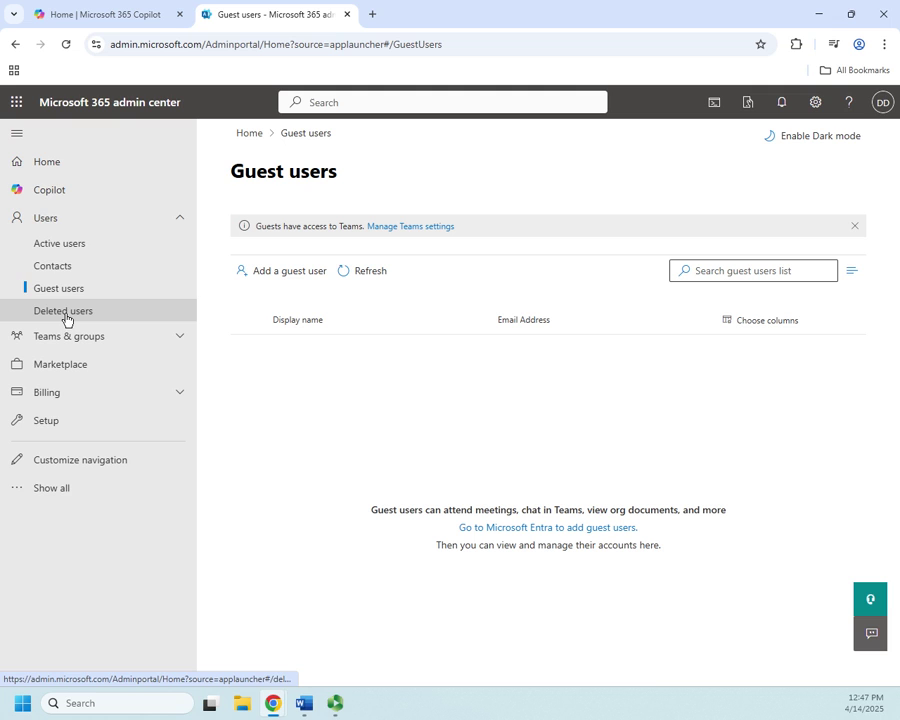
left_click(61, 247)
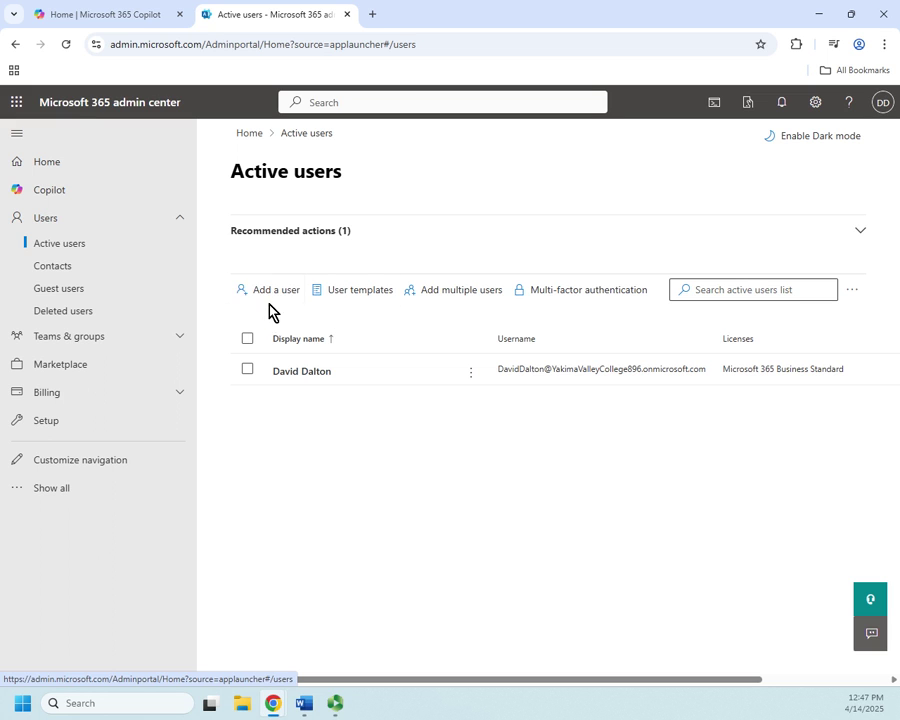
Examine the form for adding multiple users, including its CSV upload option, and return to the active users list without adding anyone
left_click(478, 295)
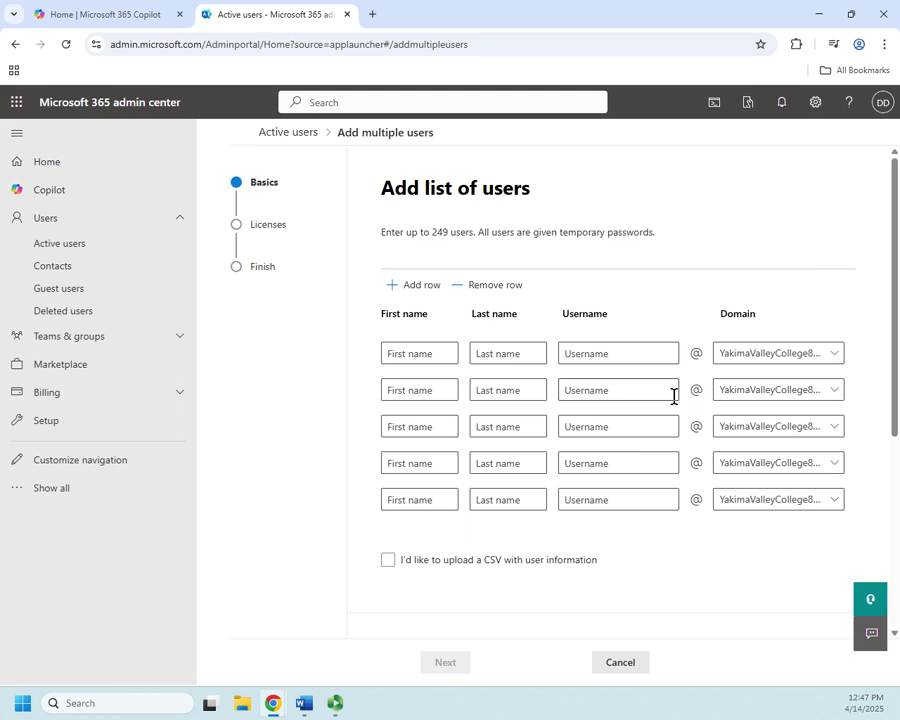
scroll(670, 395, "down", 2)
left_click(387, 421)
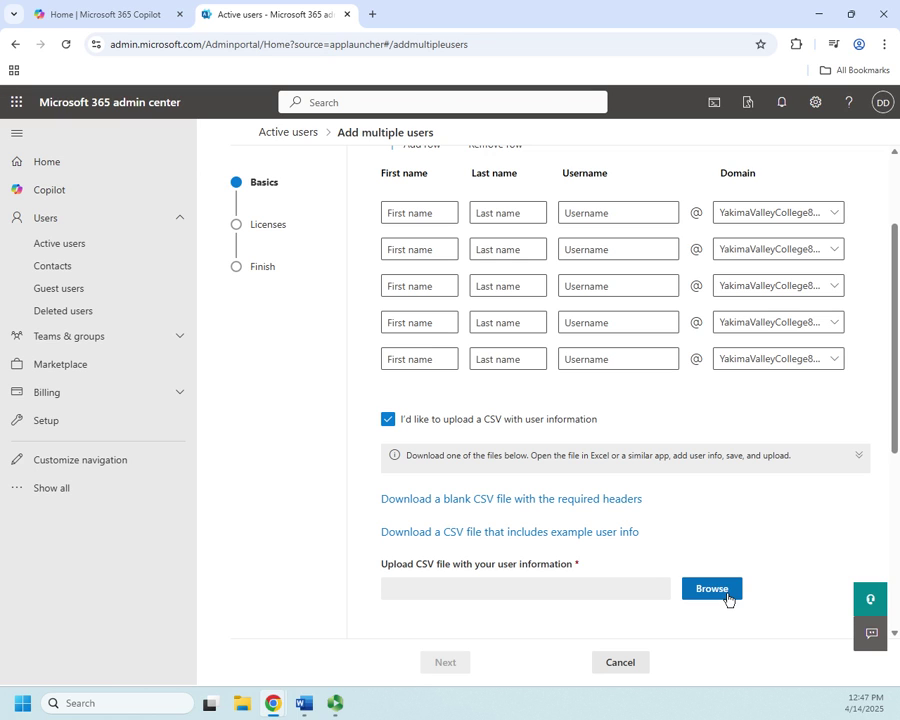
left_click(390, 420)
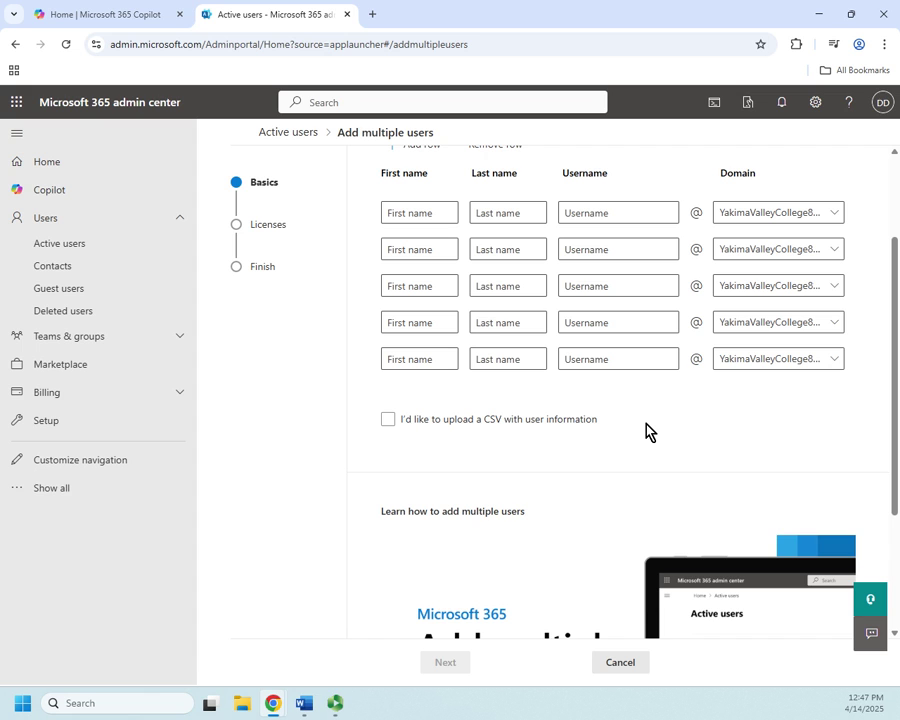
scroll(644, 428, "down", 2)
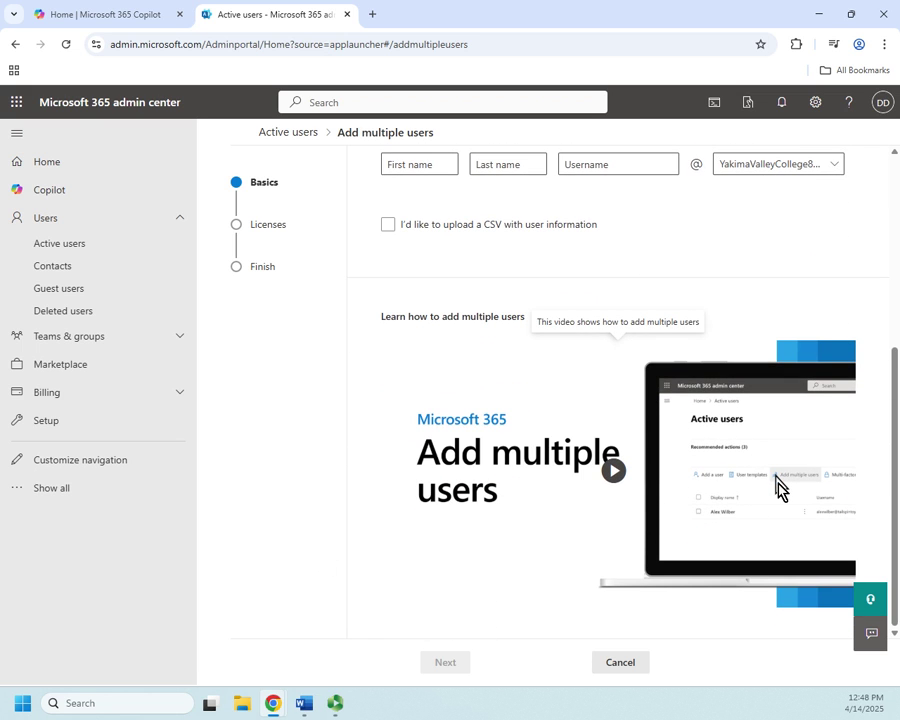
scroll(544, 460, "up", 3)
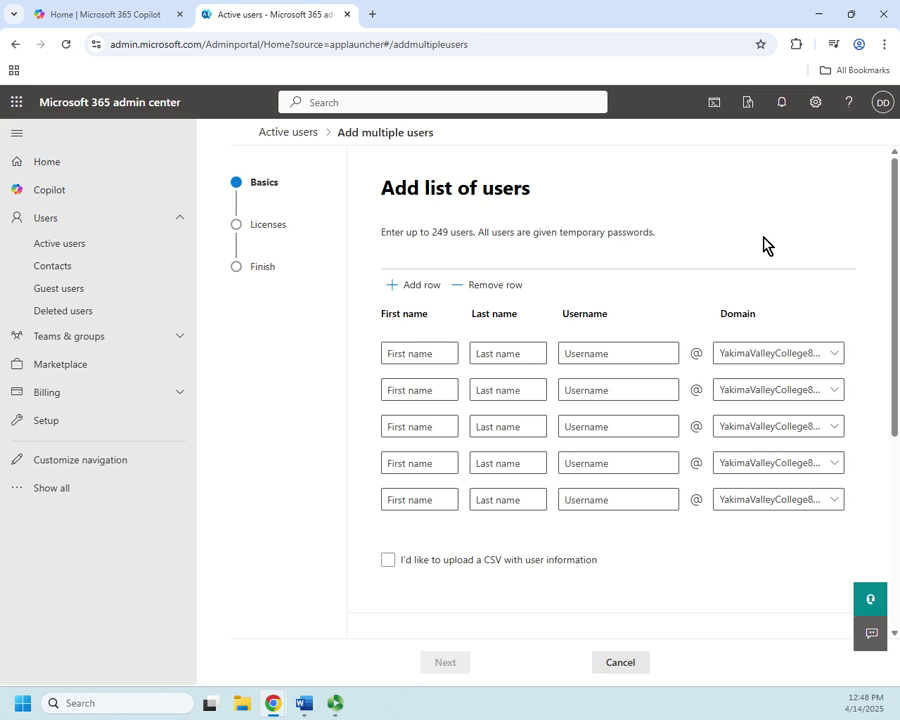
left_click(288, 134)
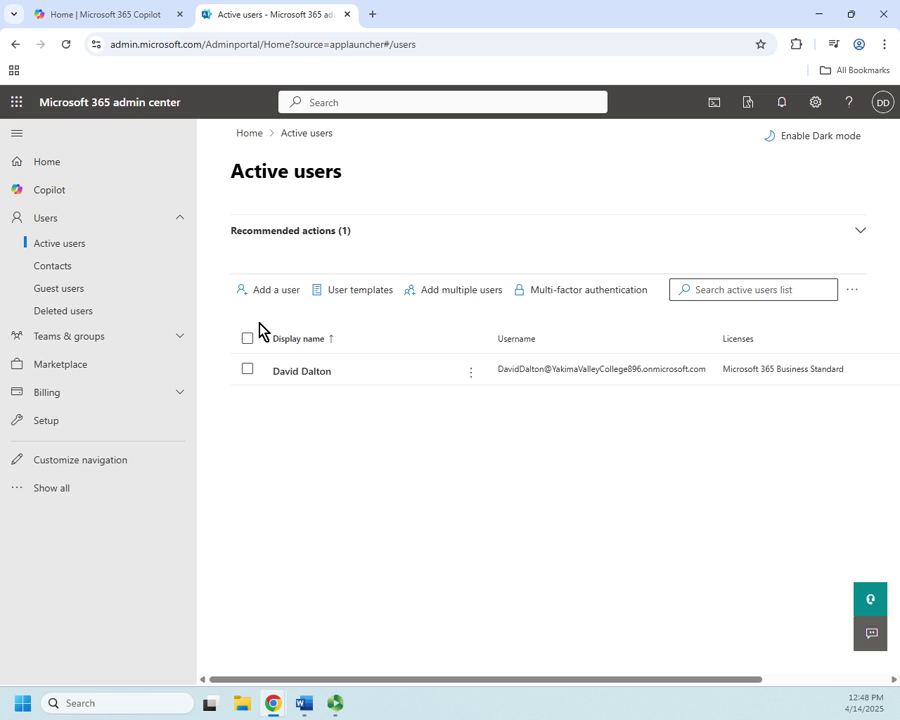
Start adding a single user and fill in the new user's first name and last name
left_click(274, 291)
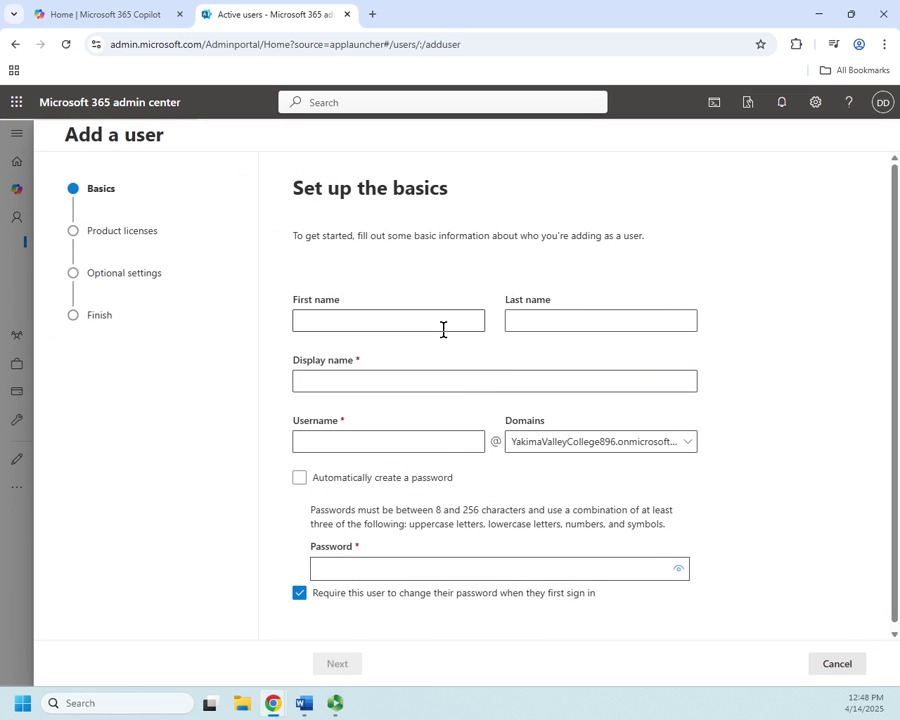
left_click(443, 323)
type("Bilbo Baggin")
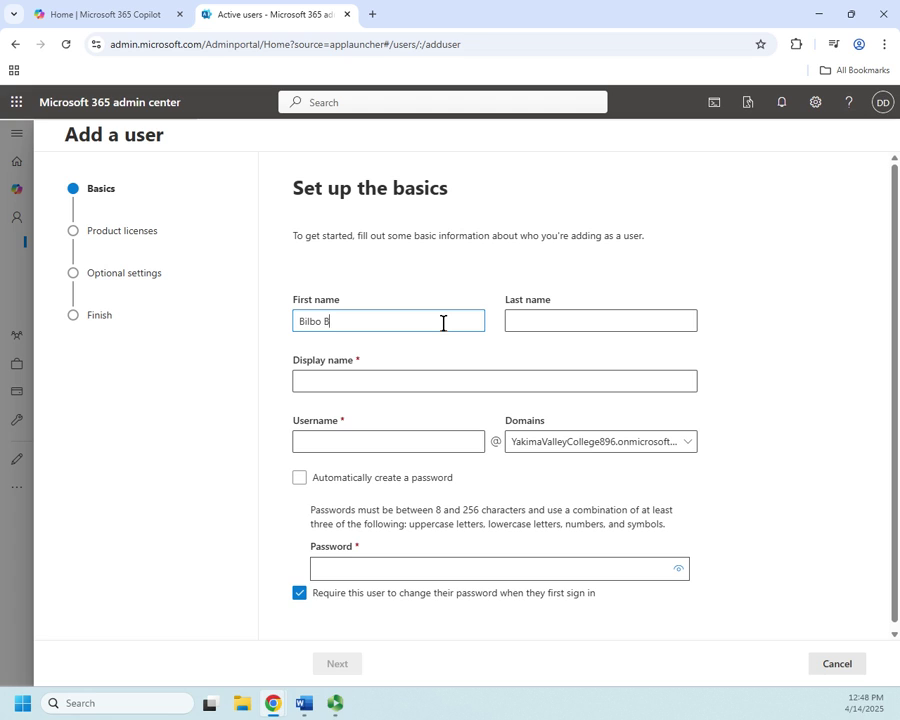
key("BackSpace")
key("BackSpace")
key("BackSpace")
key("BackSpace")
key("BackSpace")
key("BackSpace")
key("Tab")
type("Ba")
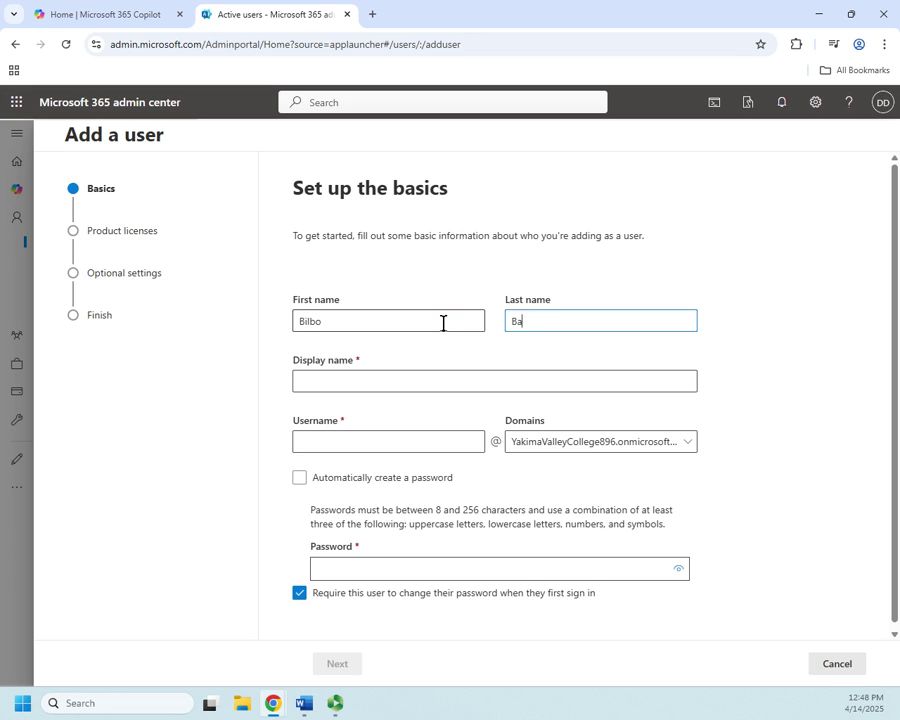
type("ggins")
key("Tab")
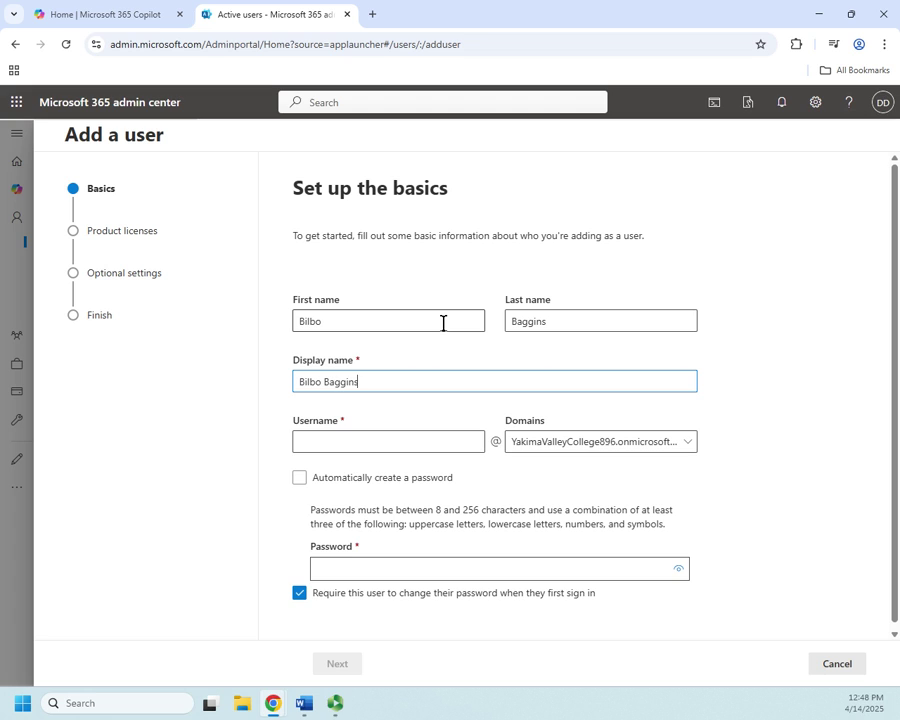
Enter the new user's username, have the password created automatically, and continue to the product licenses
key("Tab")
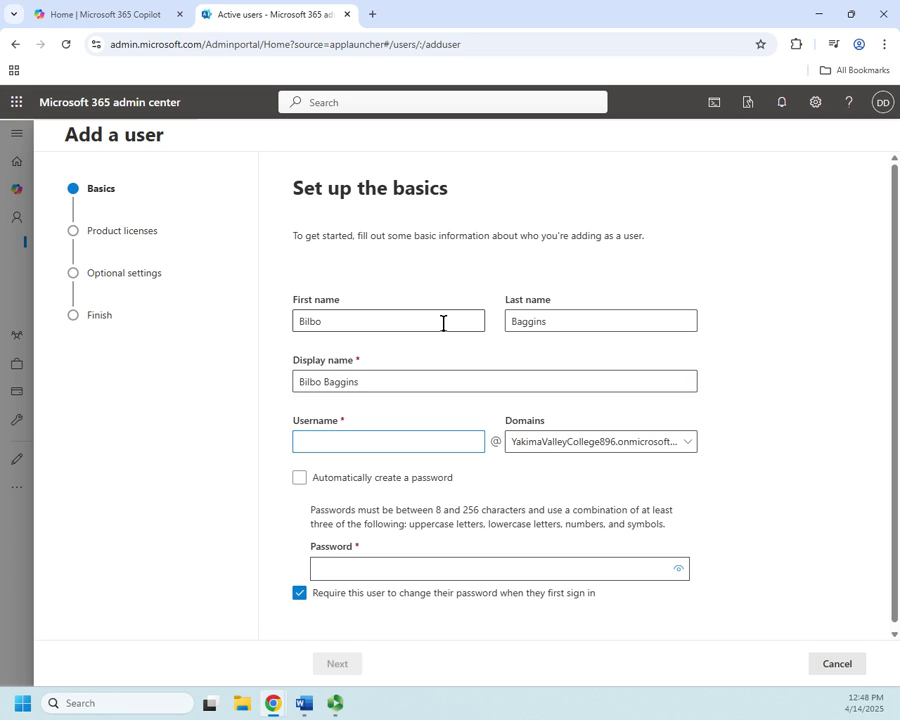
type("bbaggins")
left_click(299, 478)
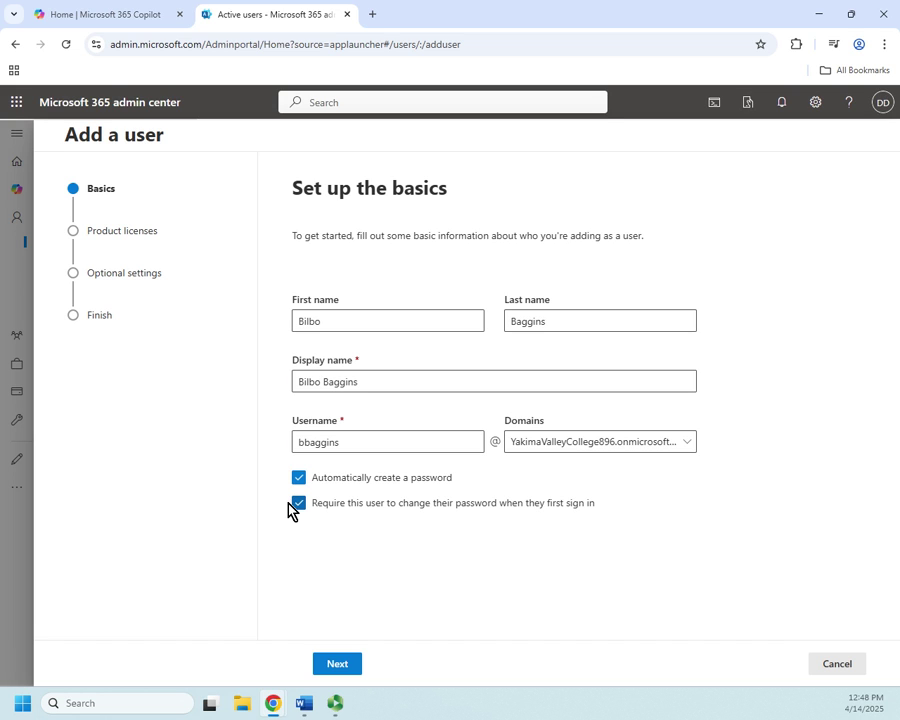
left_click(334, 513)
left_click(299, 503)
left_click(335, 664)
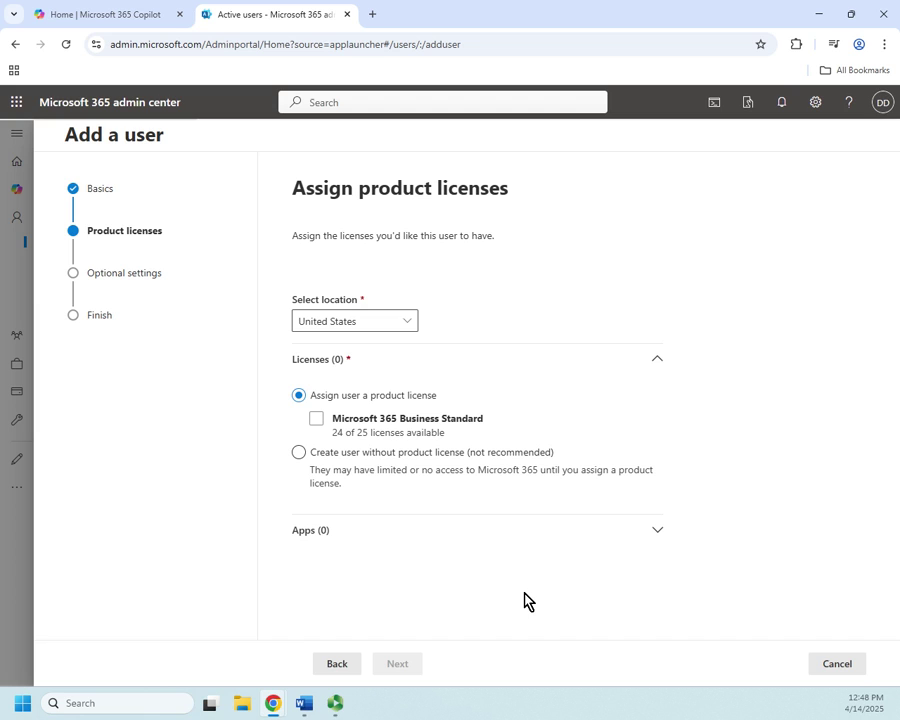
Assign the user a Microsoft 365 Business Standard product license
left_click(395, 462)
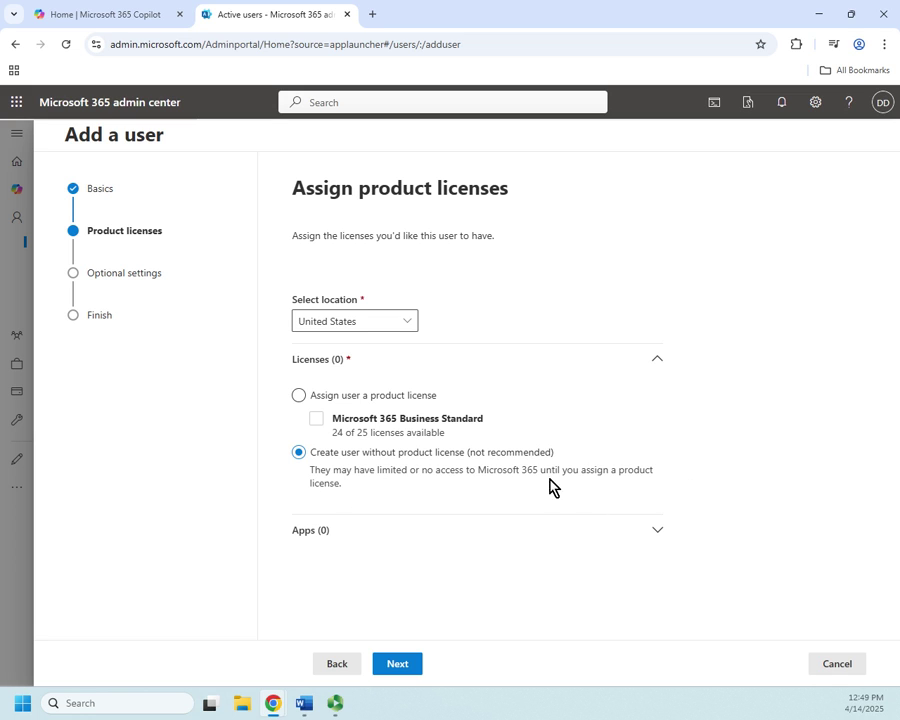
left_click(298, 395)
left_click(316, 418)
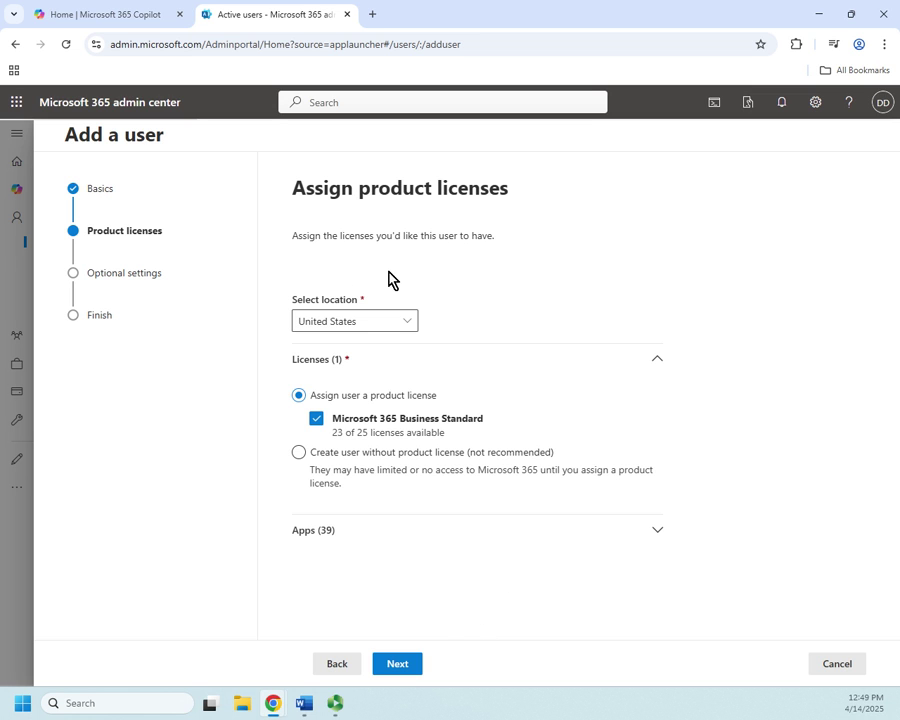
Set the new user's license location to Austria
left_click(408, 321)
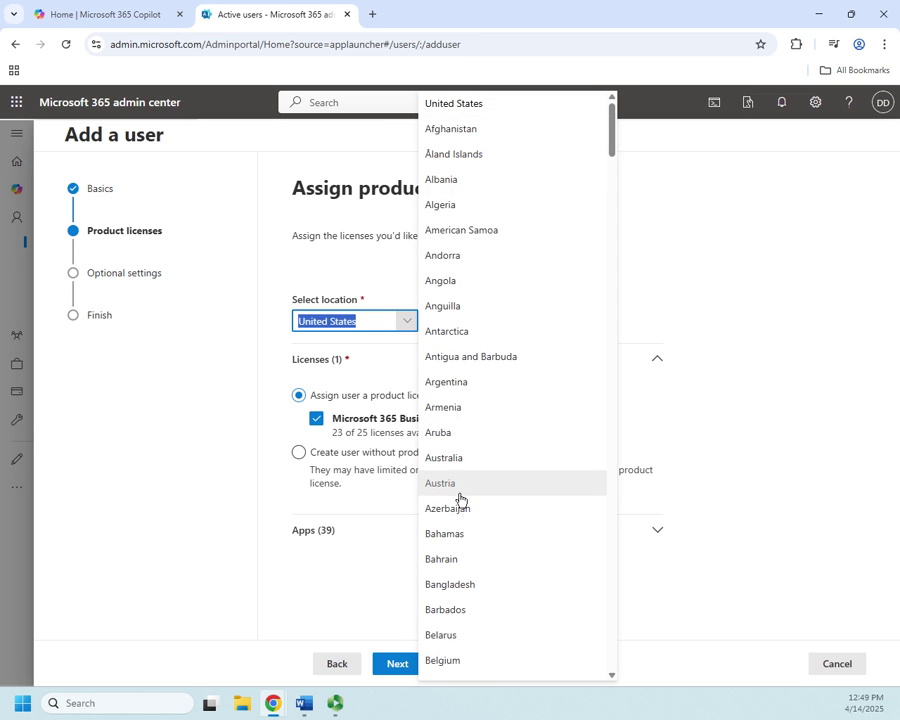
scroll(460, 494, "down", 15)
scroll(490, 500, "down", 5)
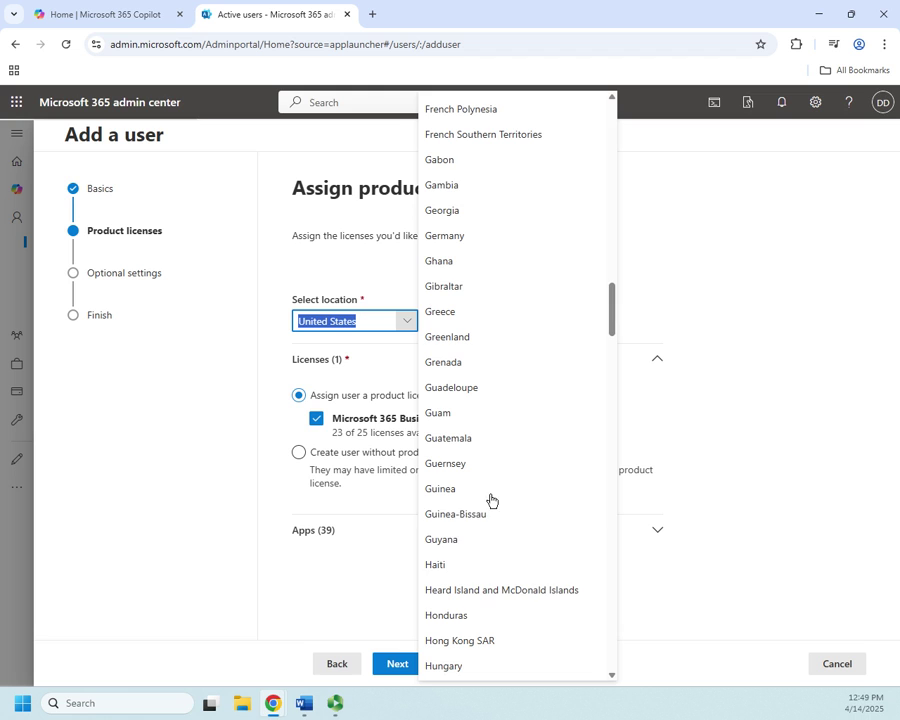
type("Austria")
key("Return")
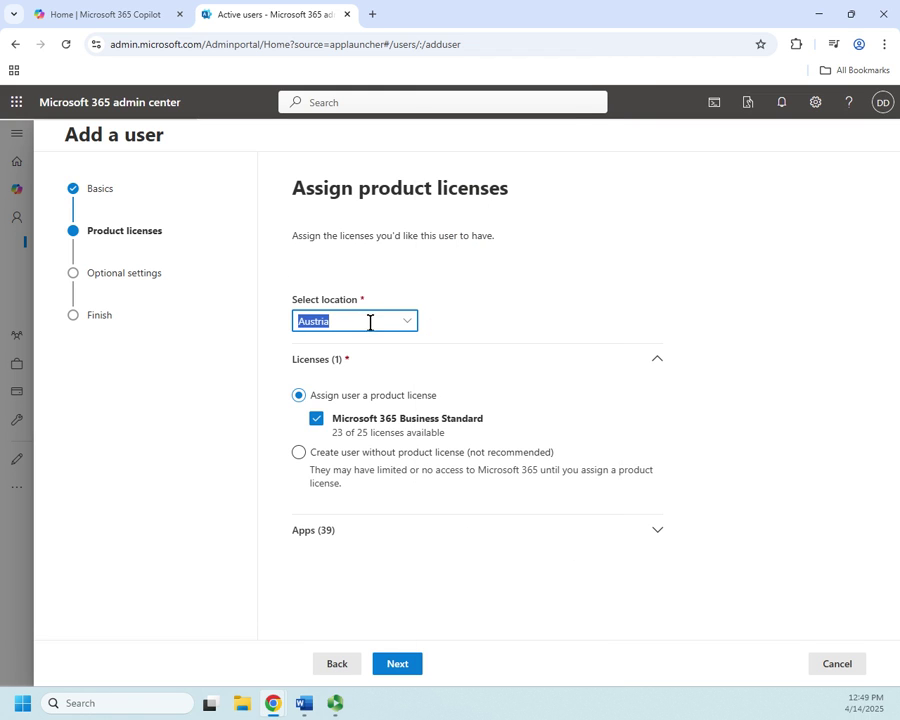
Set the license location back to United States and continue to the optional settings
left_click(412, 321)
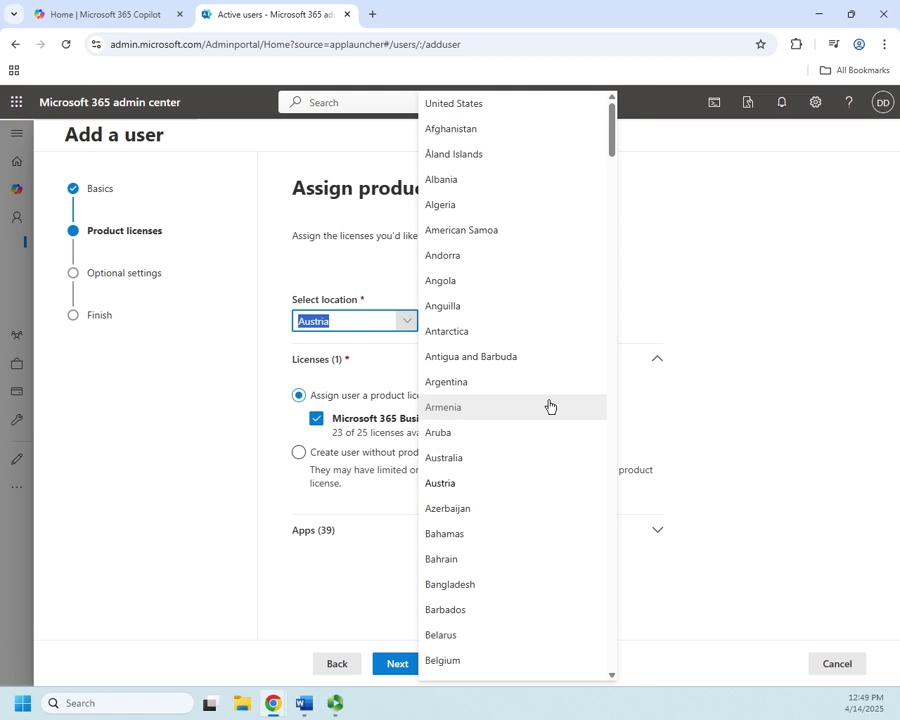
type("United States")
key("Return")
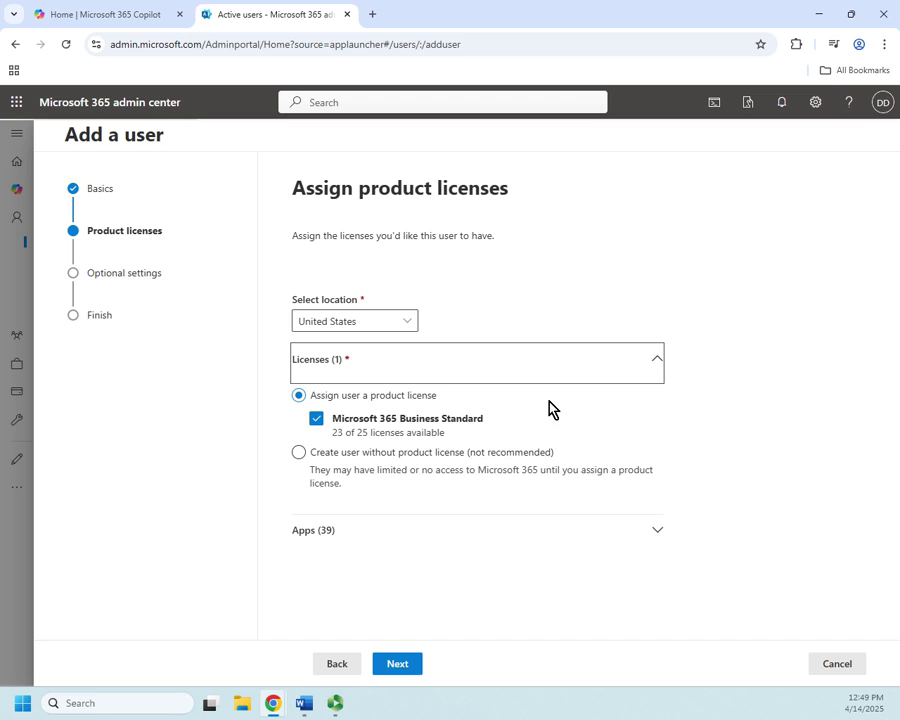
left_click(397, 664)
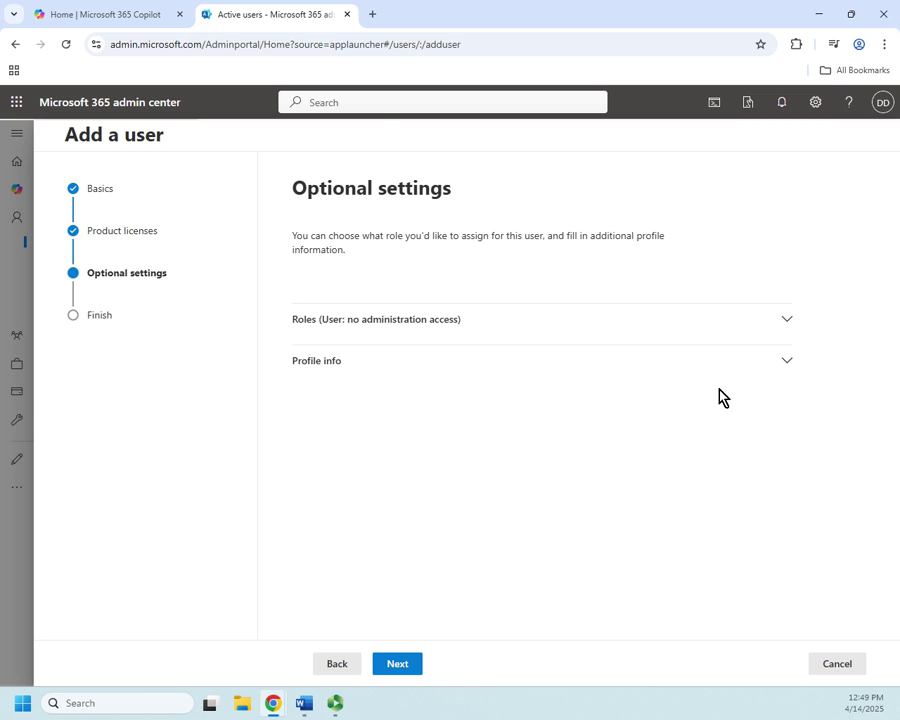
Examine the optional profile info fields for the new user and collapse the section without filling anything in
left_click(787, 362)
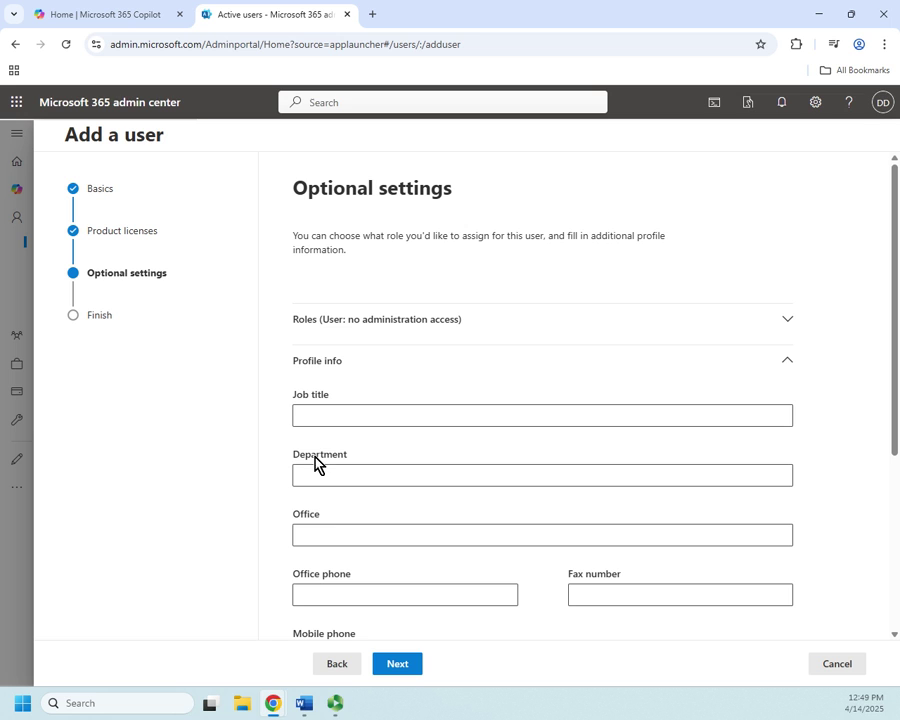
scroll(466, 536, "down", 3)
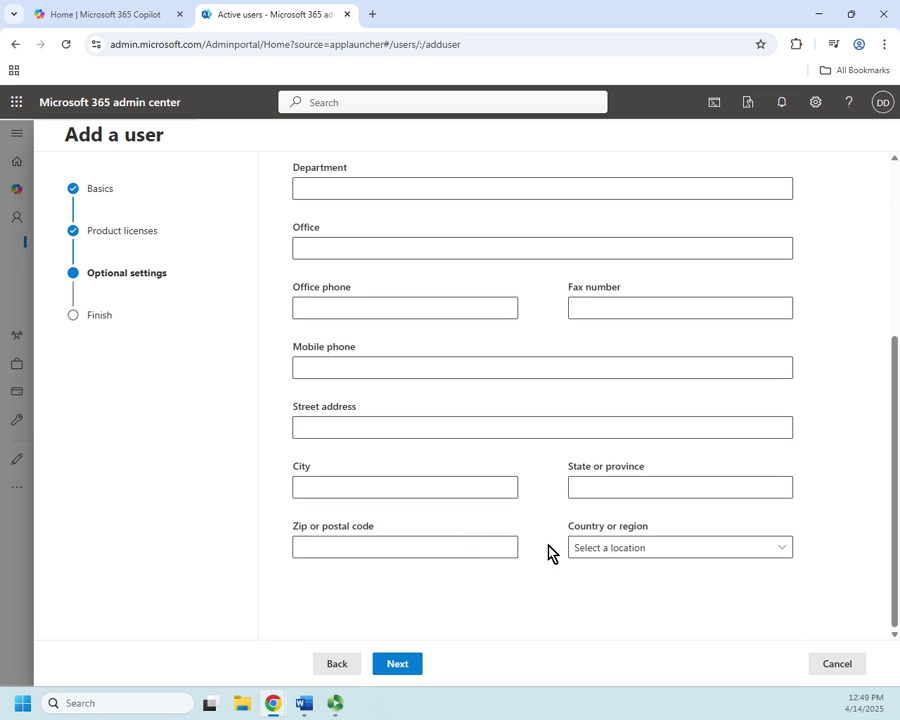
scroll(548, 553, "up", 3)
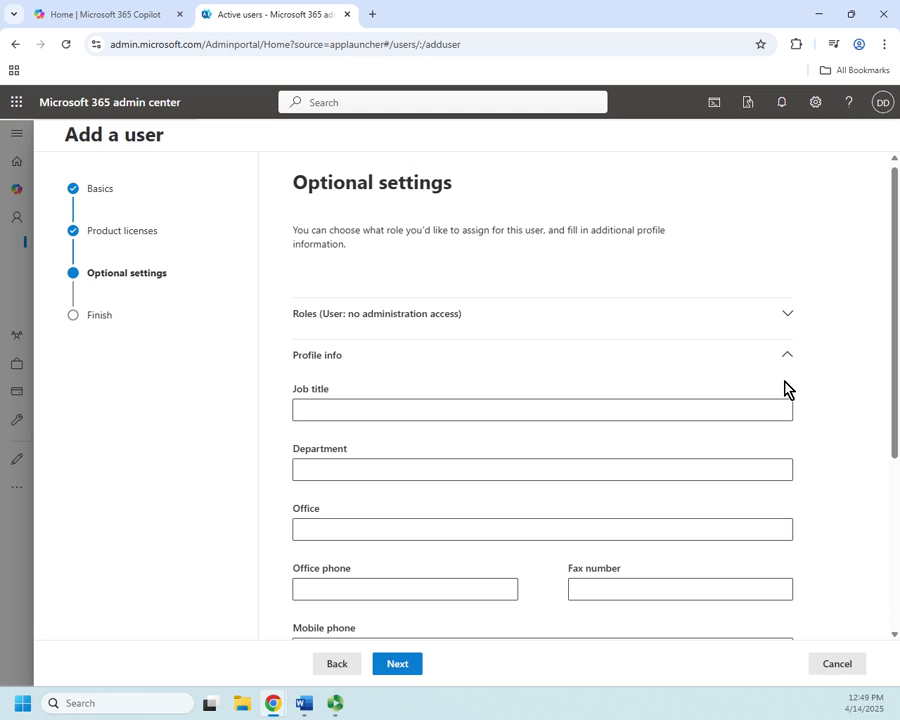
left_click(788, 356)
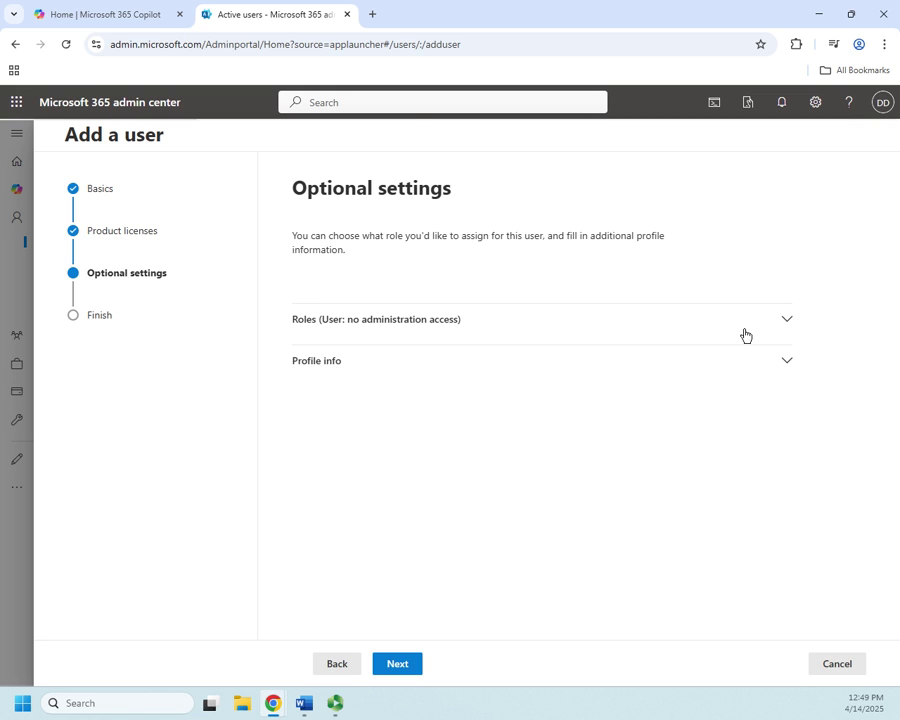
Switch the user's role to Admin center access and expand the full list of admin roles by category
left_click(786, 320)
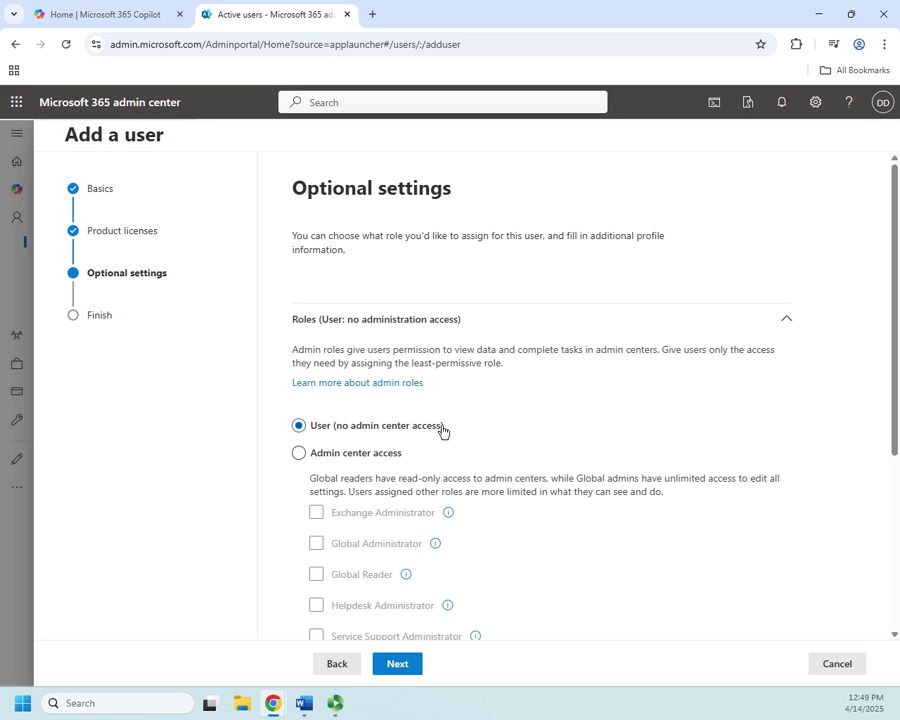
scroll(596, 436, "down", 2)
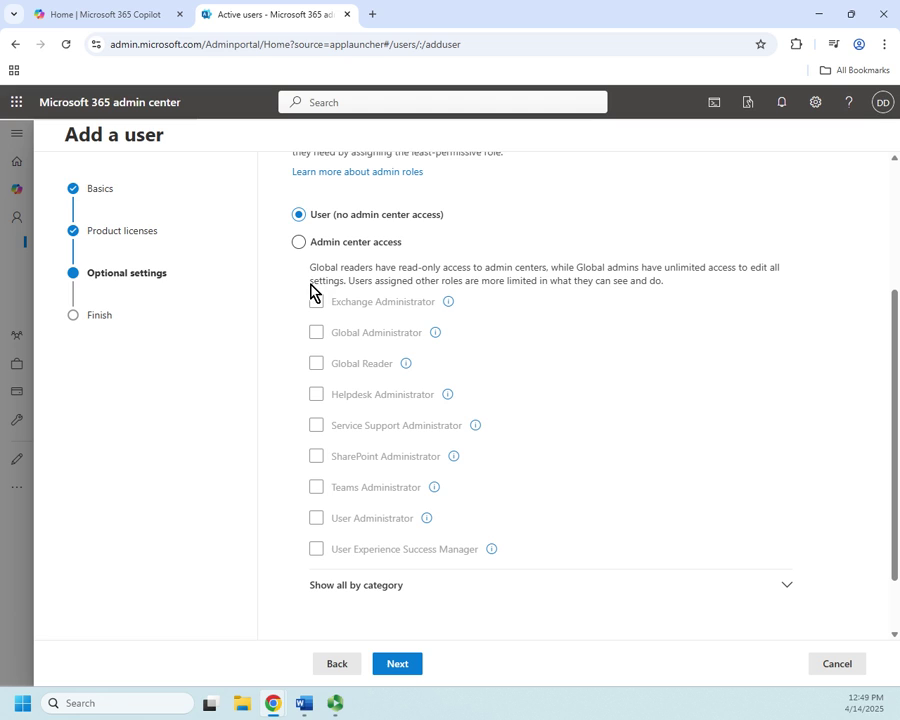
left_click(299, 242)
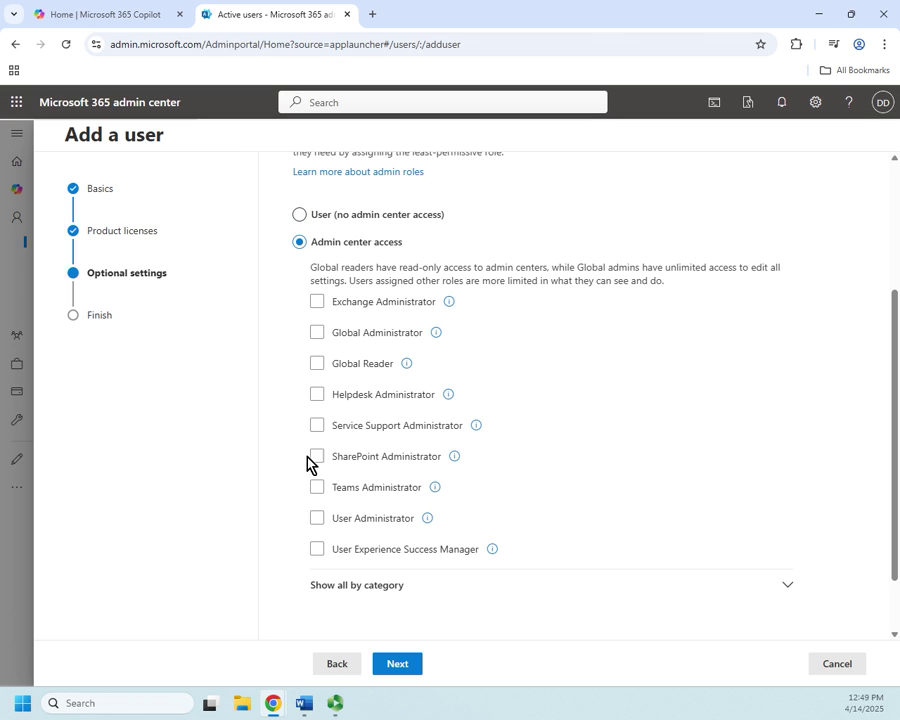
left_click(787, 585)
scroll(671, 471, "down", 3)
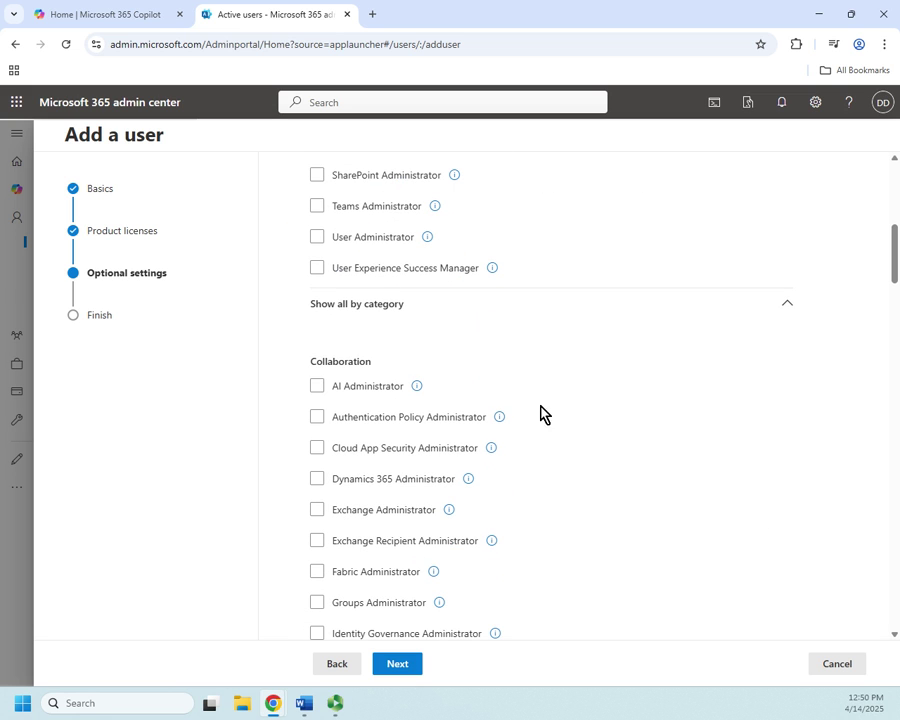
Try the Exchange Administrator role in the Collaboration category and clear the selection again
left_click(318, 514)
scroll(545, 515, "up", 2)
scroll(545, 514, "up", 1)
scroll(542, 511, "down", 3)
left_click(316, 509)
scroll(536, 520, "up", 5)
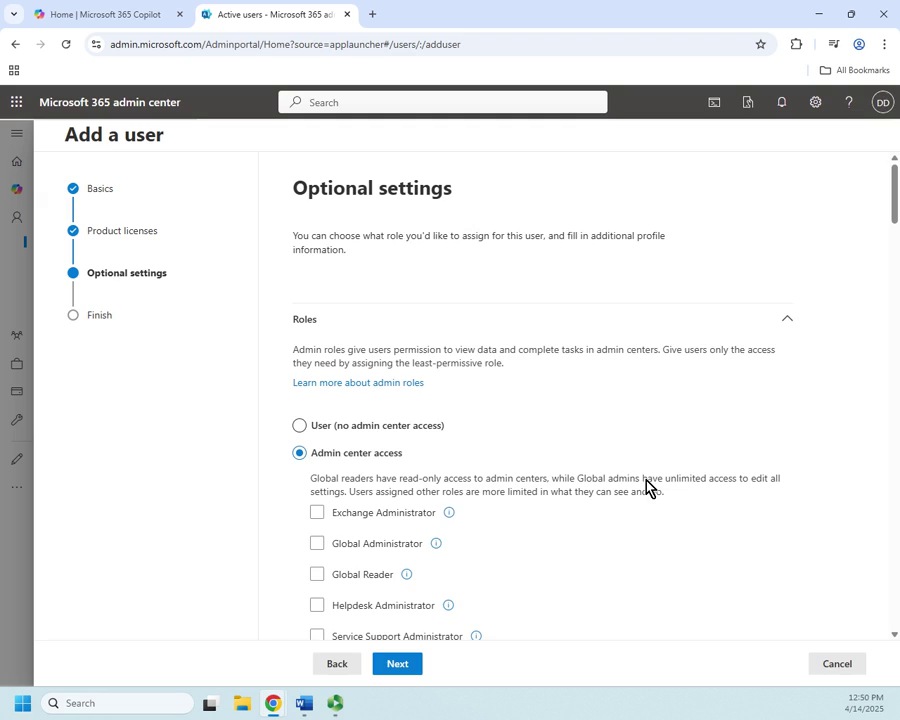
Look through the full admin role list and set the new user's role back to User (no admin center access)
scroll(651, 487, "down", 1)
scroll(651, 487, "down", 20)
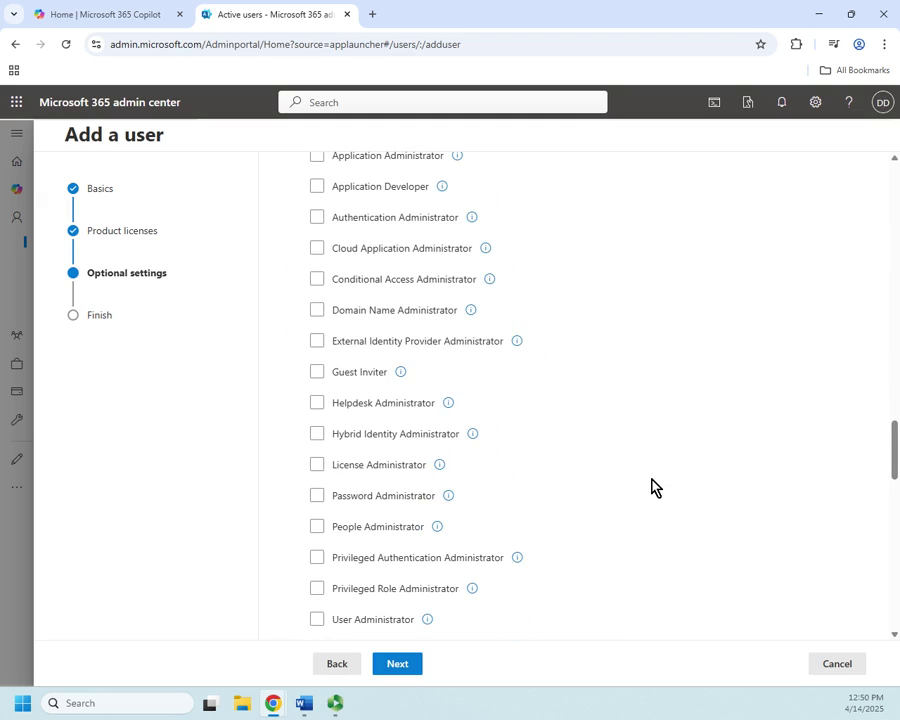
scroll(651, 487, "down", 10)
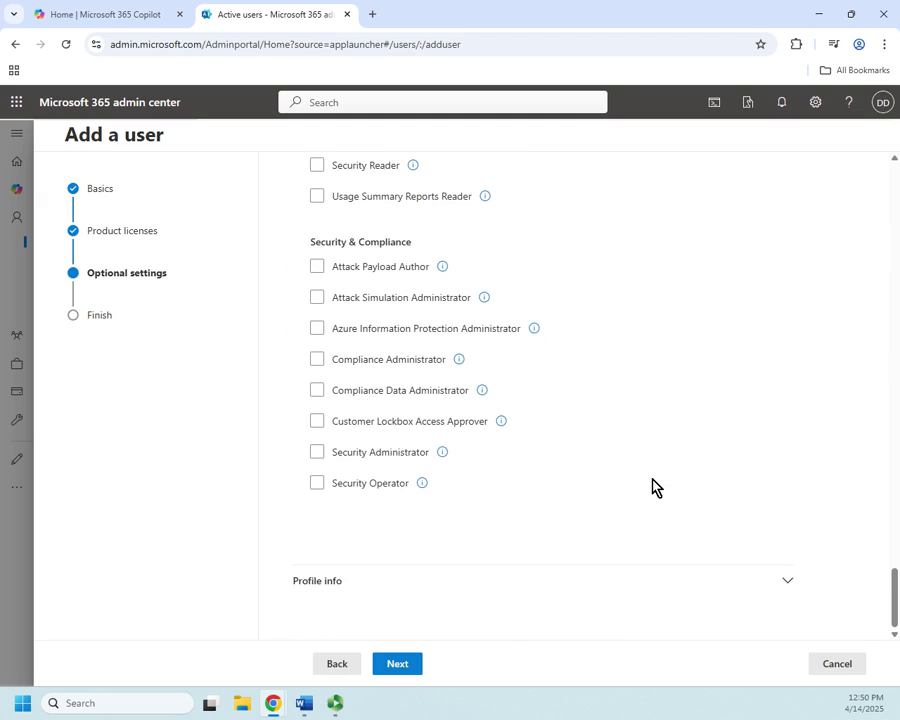
scroll(651, 487, "up", 4)
scroll(651, 487, "up", 20)
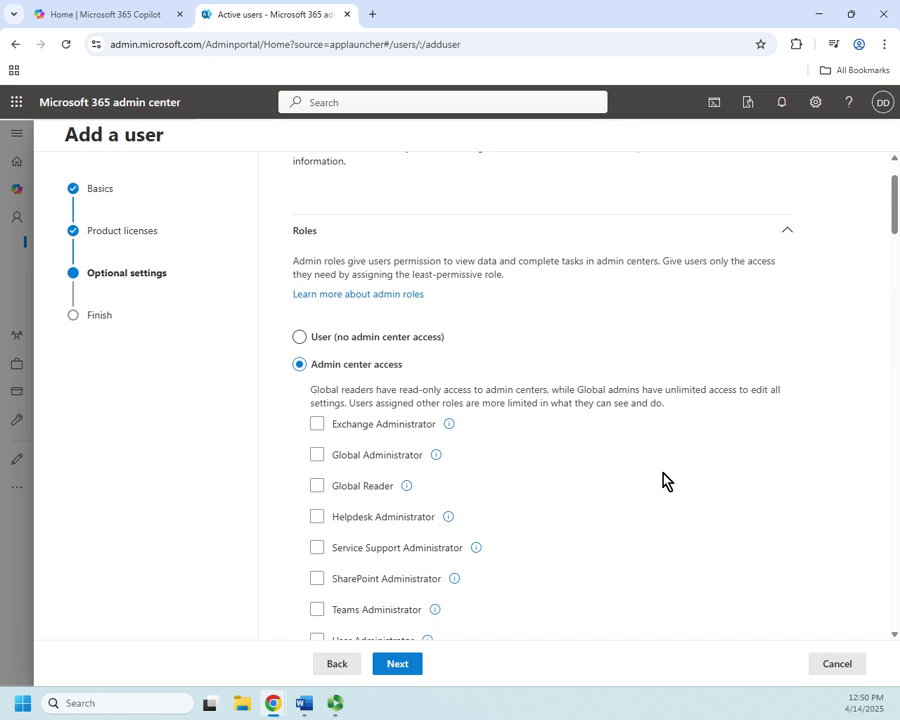
left_click(300, 338)
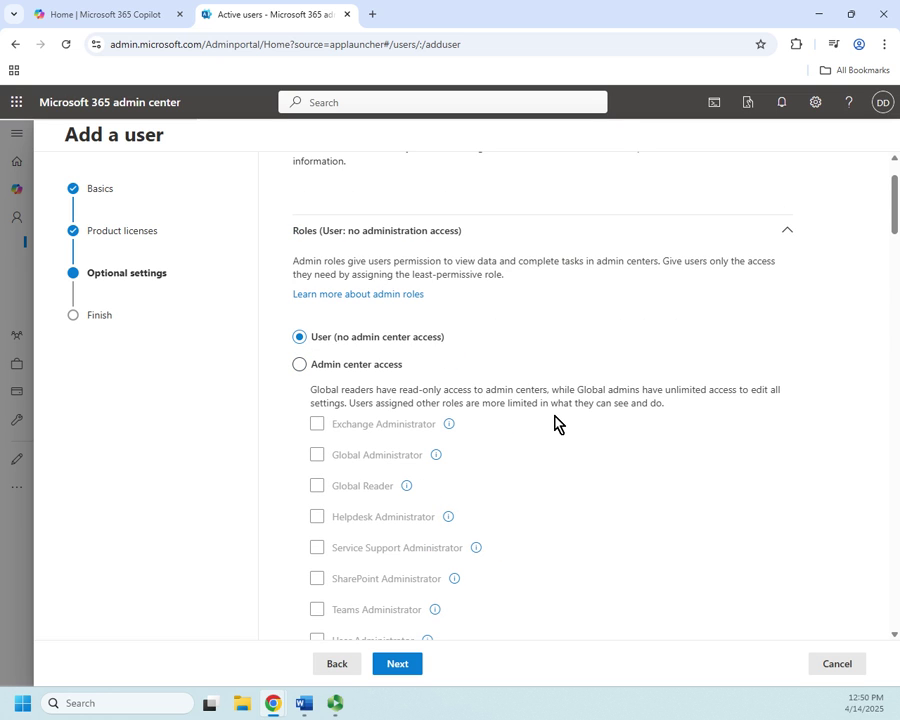
Continue to the final review, check the assigned settings and finish adding the user
left_click(400, 667)
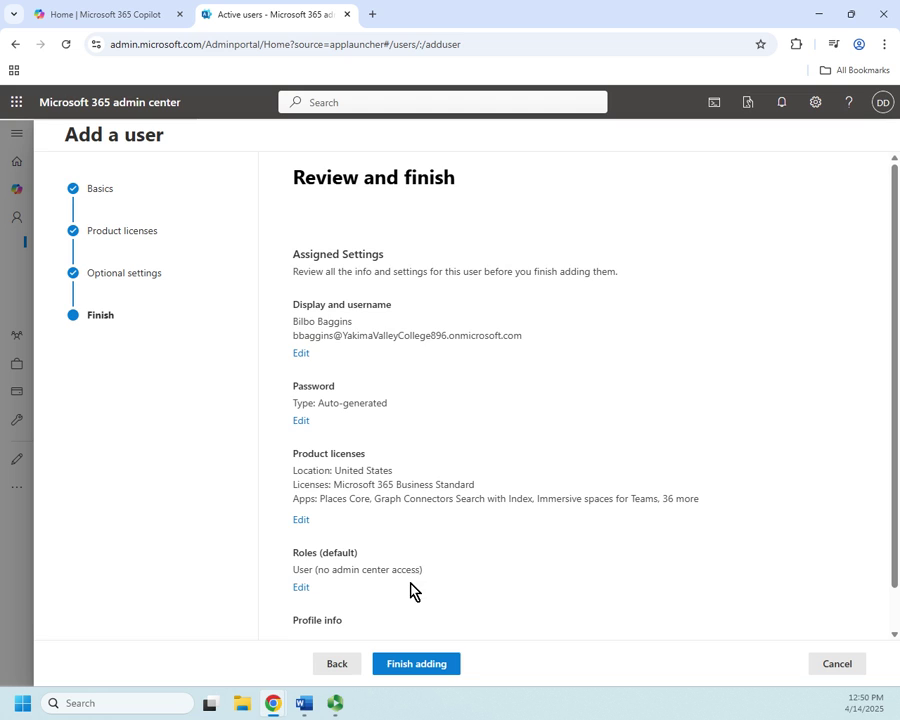
scroll(426, 571, "down", 1)
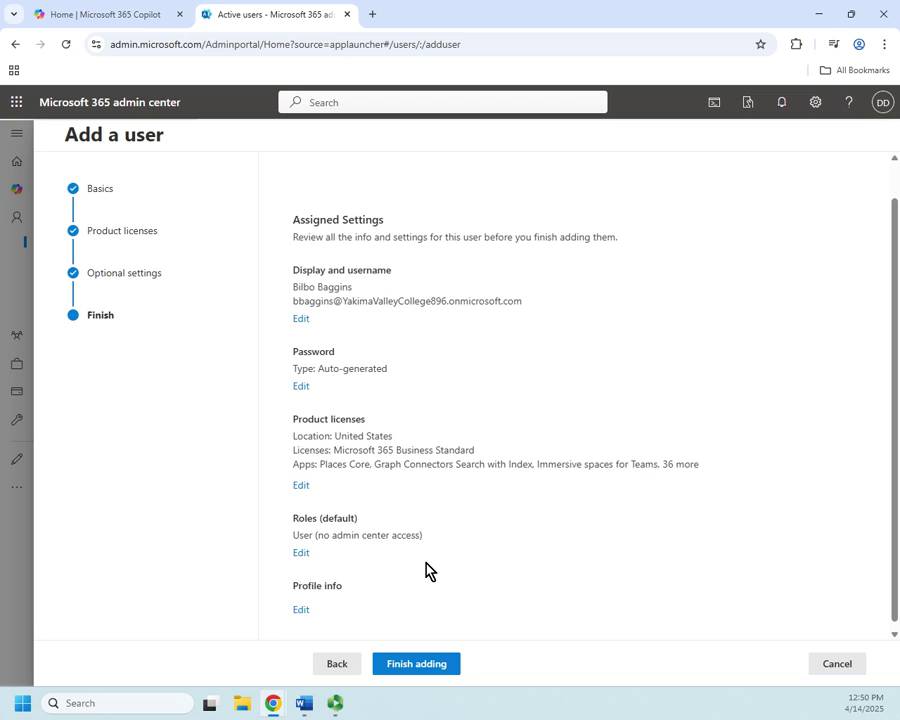
left_click(410, 666)
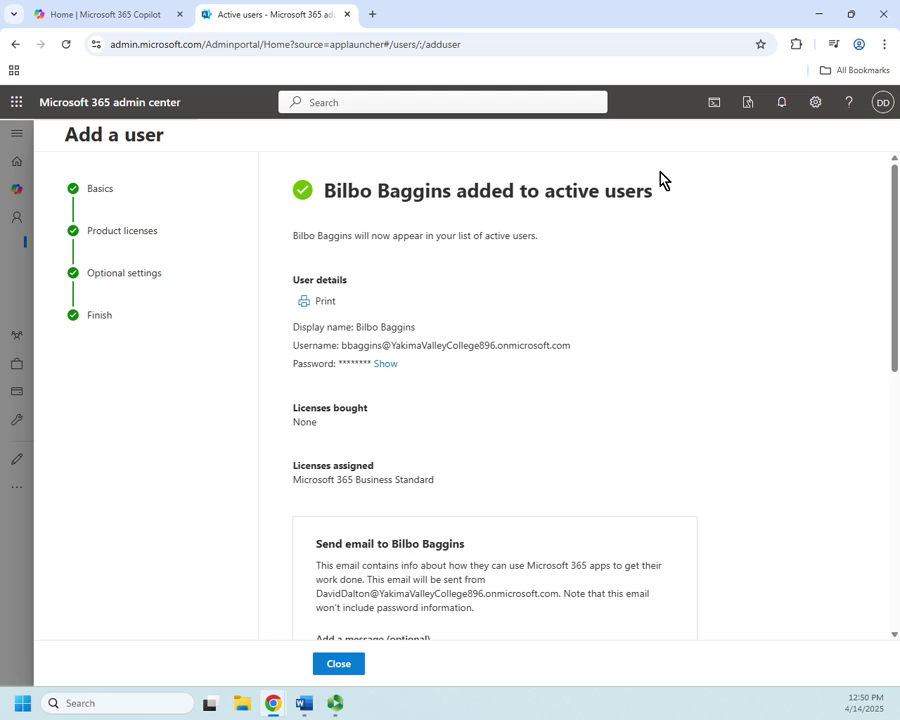
Preview the printout of the new user's sign-in details, cancel printing and reveal the password on the confirmation page
left_click(324, 301)
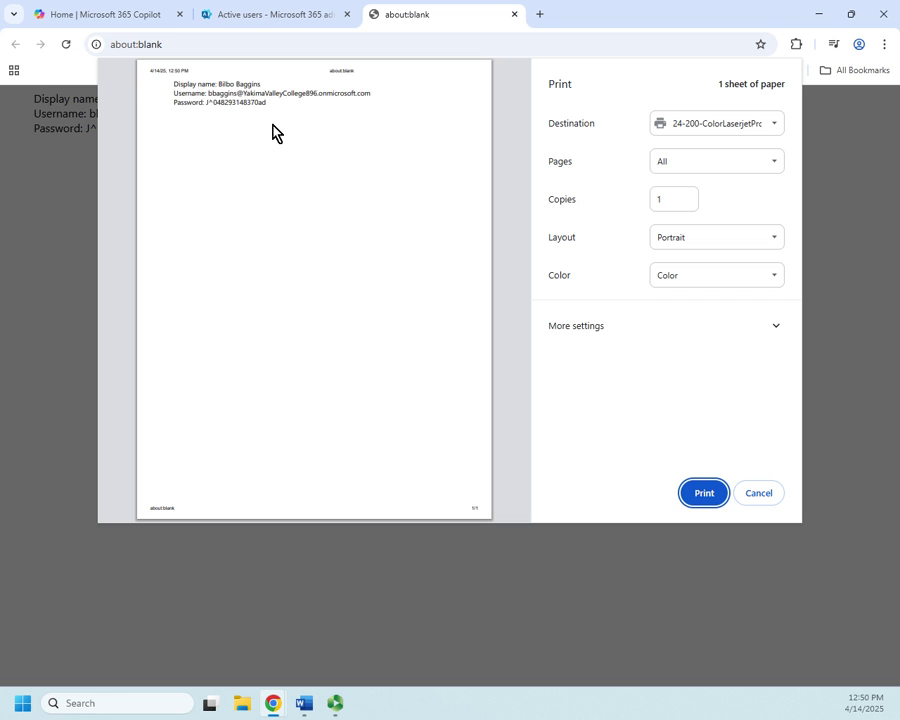
left_click_drag(174, 93, 207, 93)
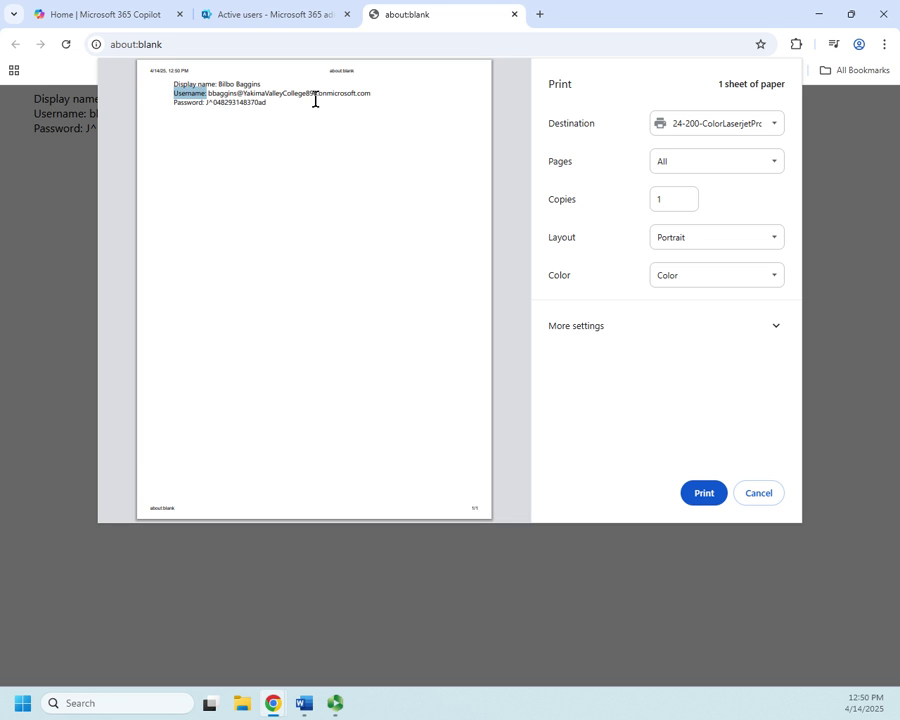
left_click_drag(315, 100, 386, 97)
left_click(170, 108)
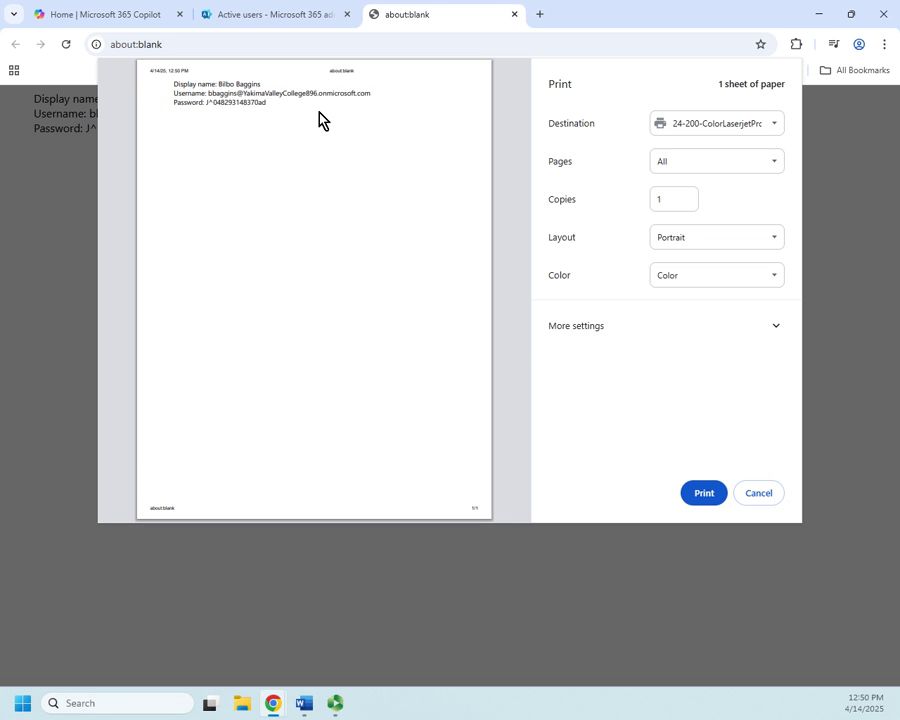
left_click(763, 495)
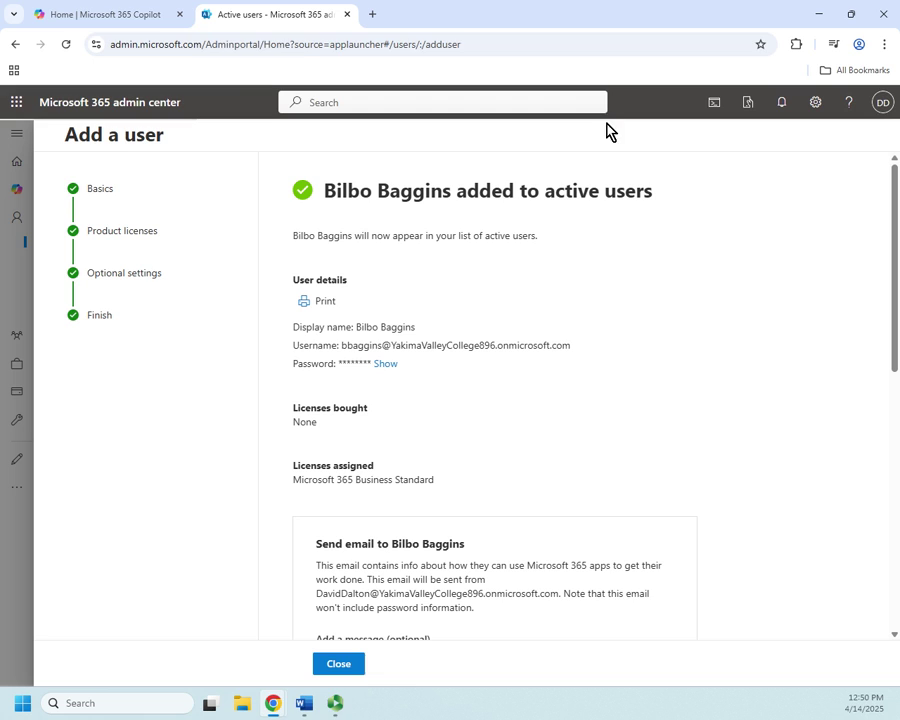
left_click(387, 364)
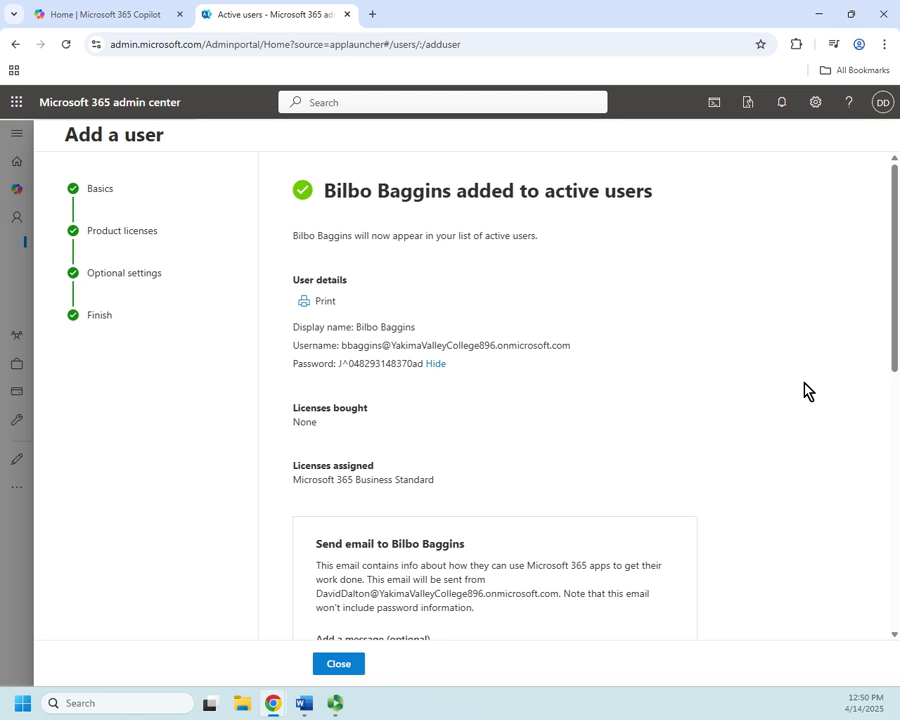
Read the note about password information in the email section, preview the email for the new user and close the preview
scroll(669, 404, "down", 2)
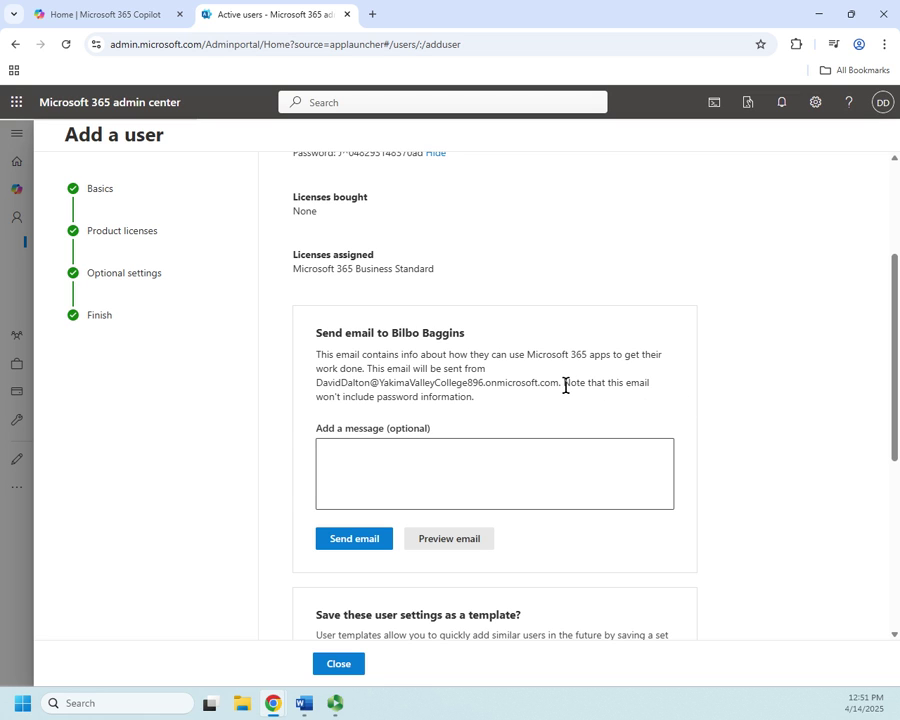
left_click_drag(565, 384, 587, 398)
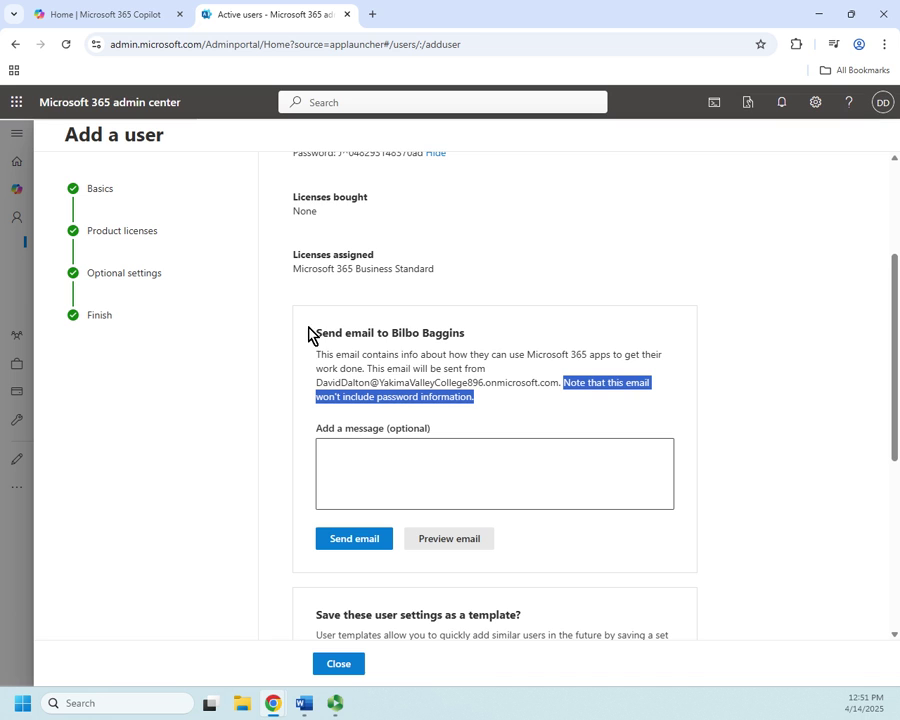
scroll(541, 440, "down", 3)
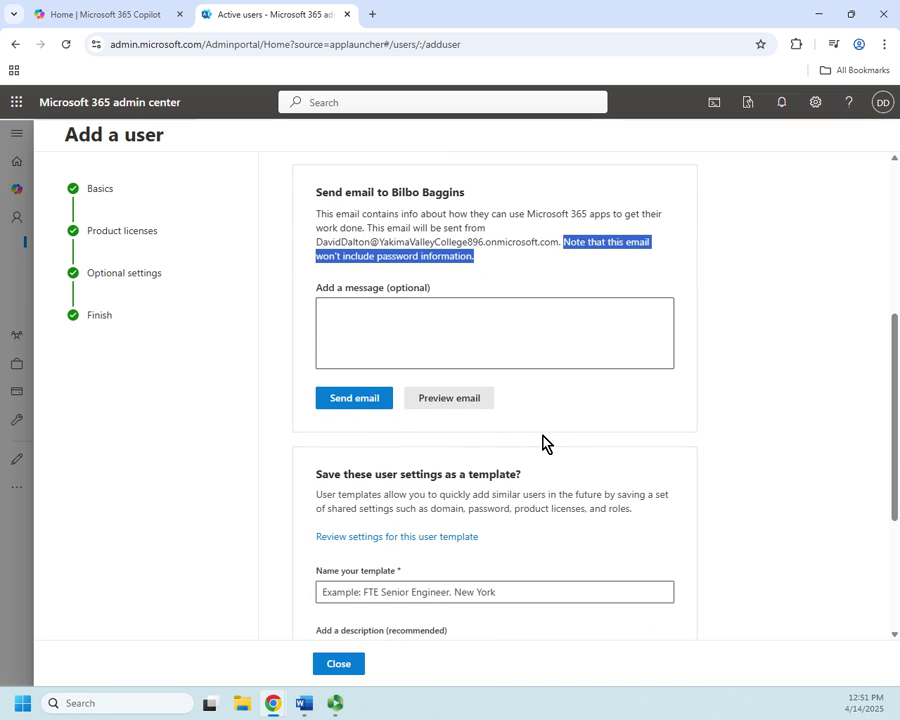
left_click(444, 406)
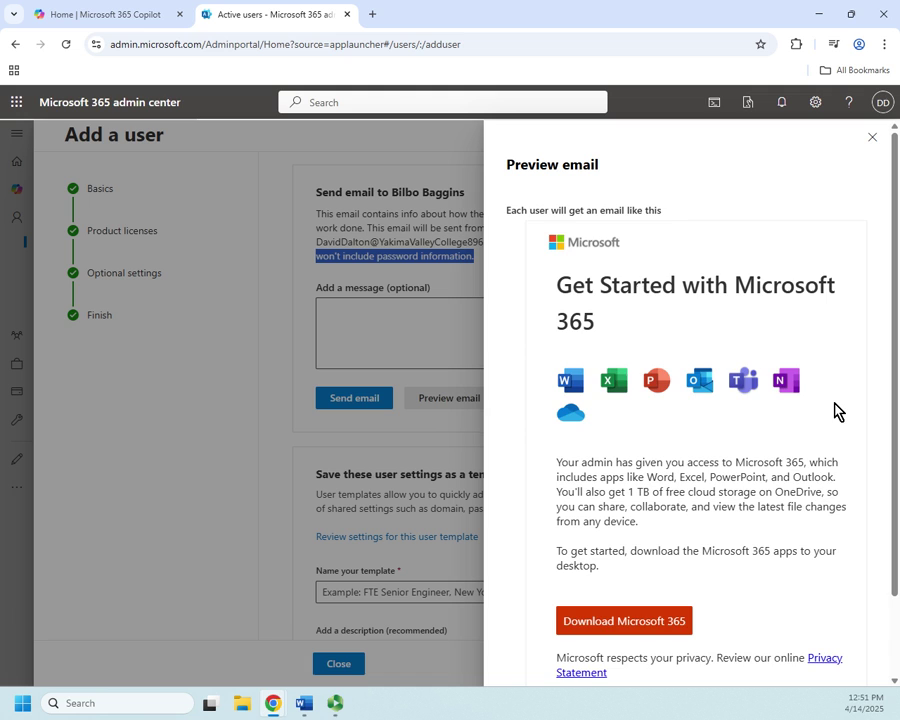
scroll(836, 411, "down", 1)
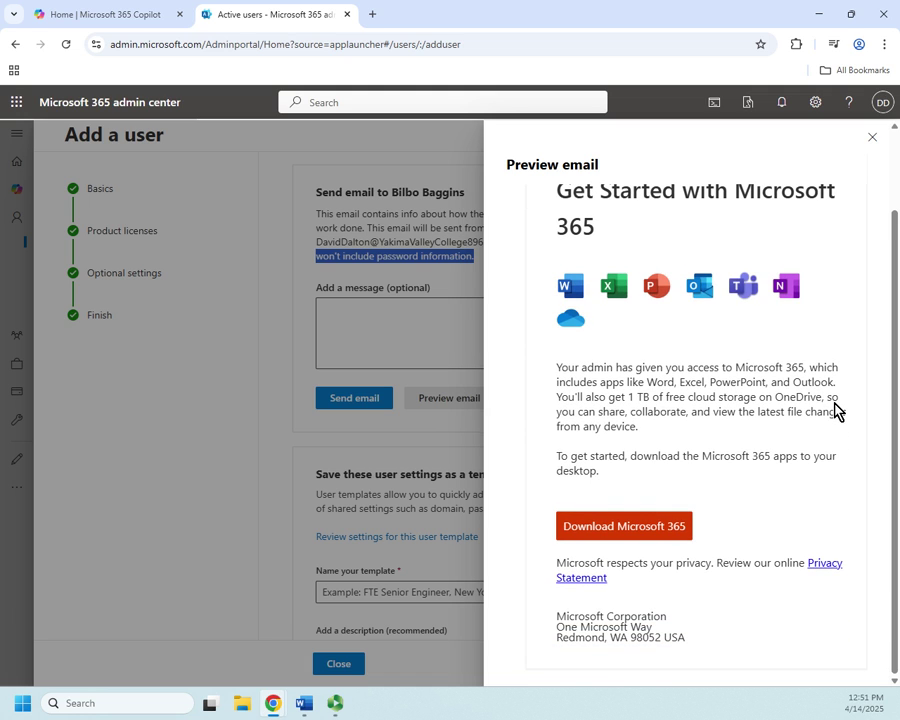
scroll(836, 411, "up", 1)
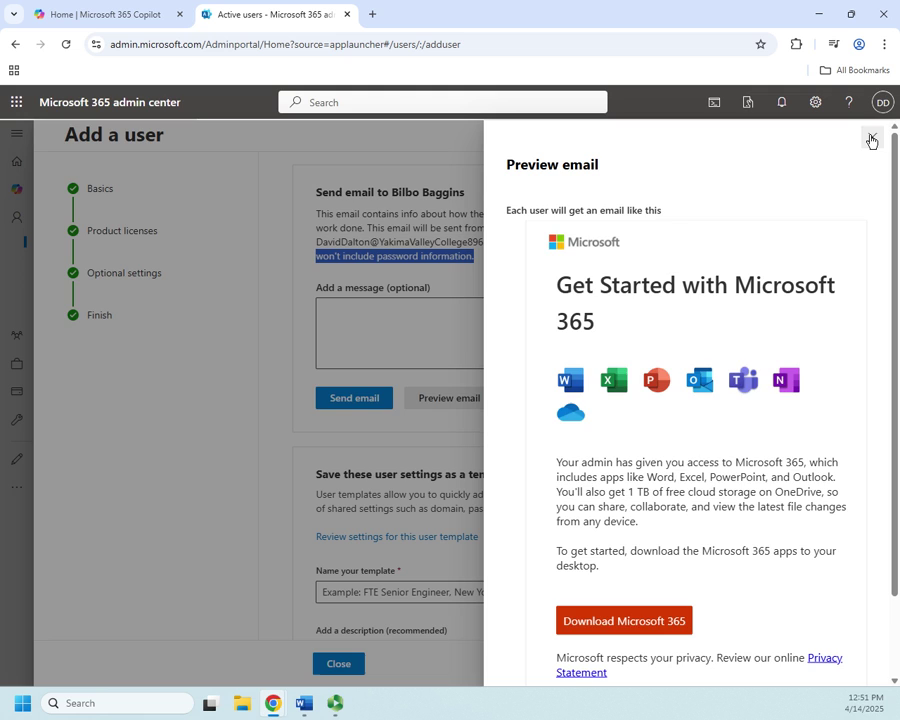
left_click(871, 140)
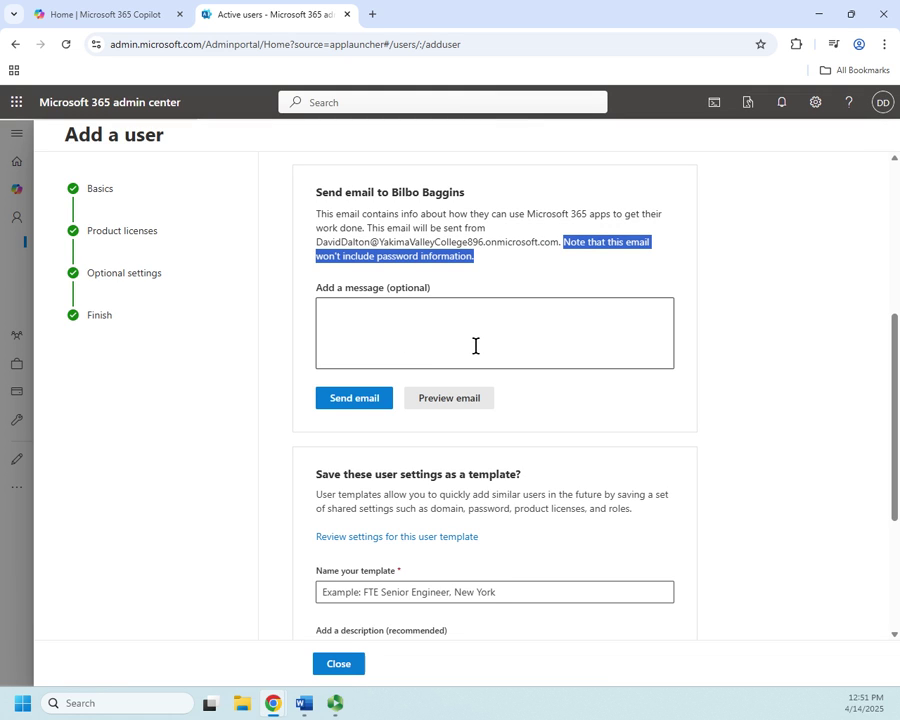
Look over the template options without saving one, close the confirmation page and refresh the active users list
scroll(475, 345, "down", 5)
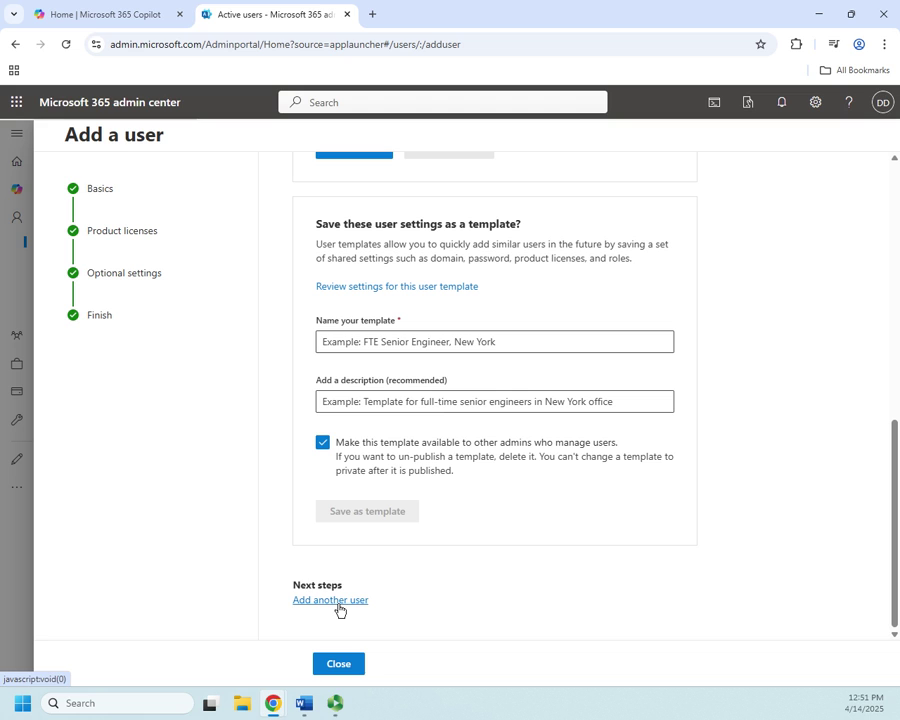
left_click(336, 668)
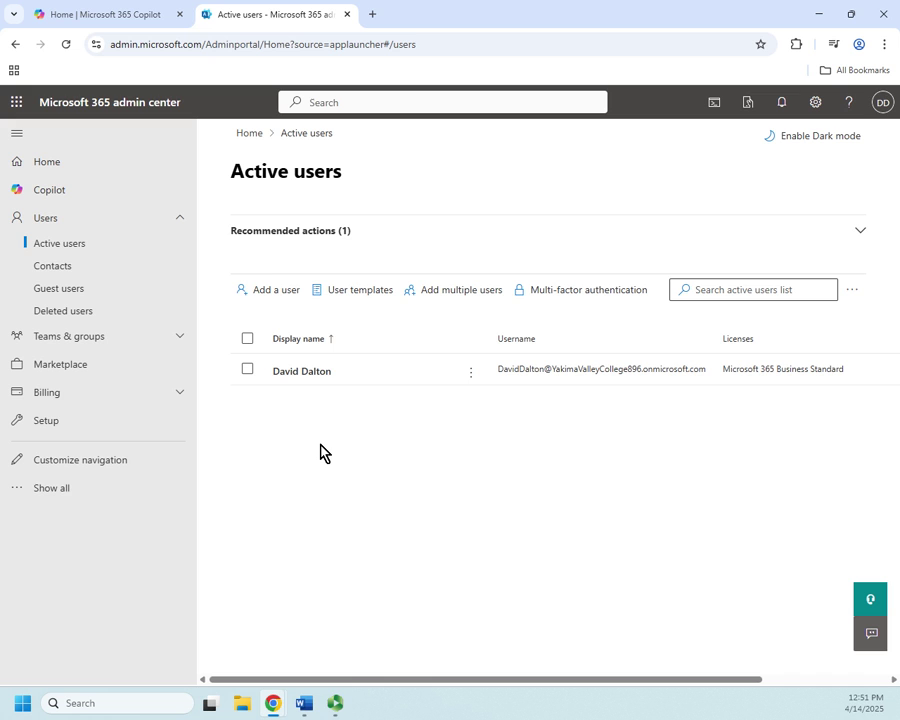
key("F5")
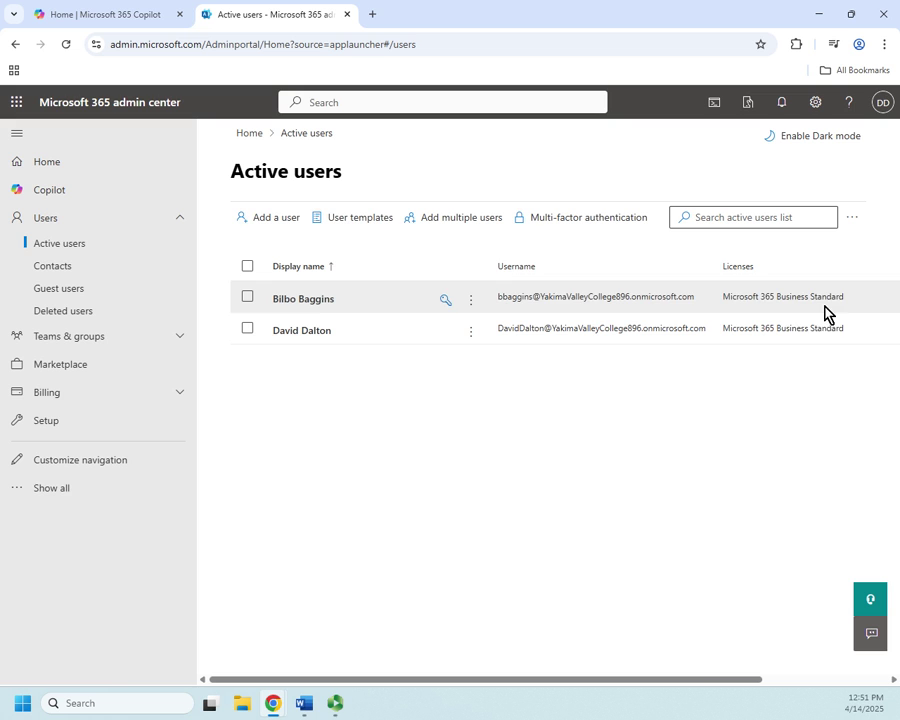
Start adding a second user and fill in the first name, last name and username, keeping the generated display name
left_click(290, 229)
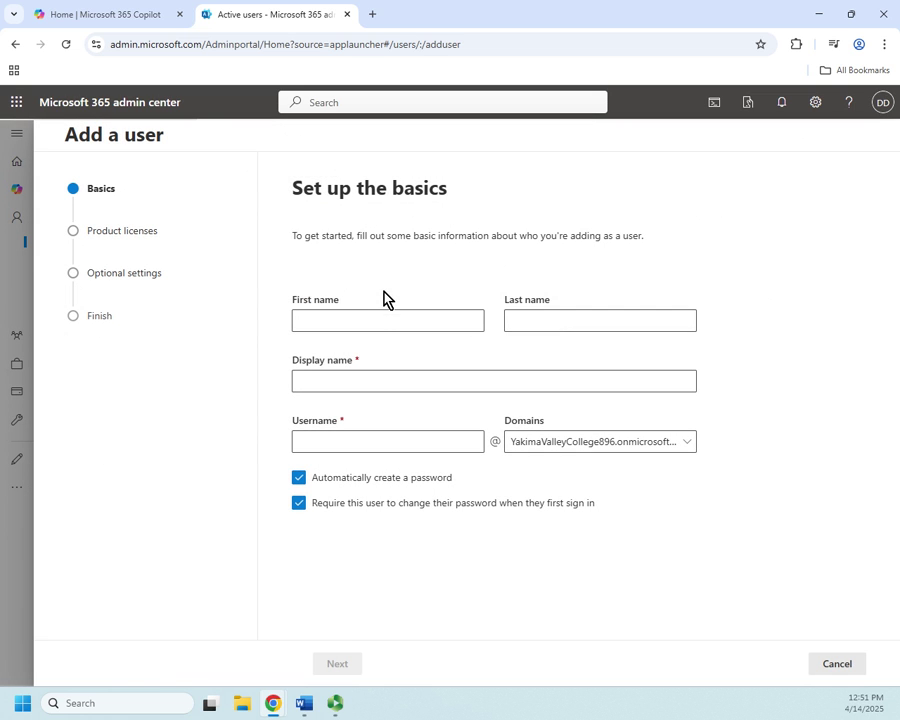
left_click(388, 321)
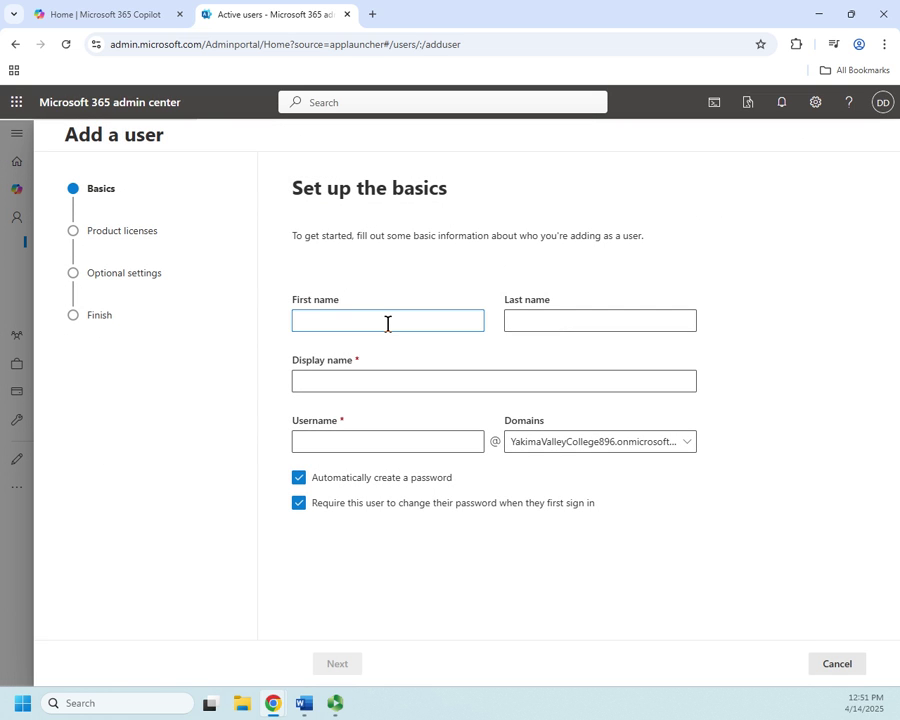
type("Frodo")
key("Tab")
type("Baggins")
key("Tab")
key("Tab")
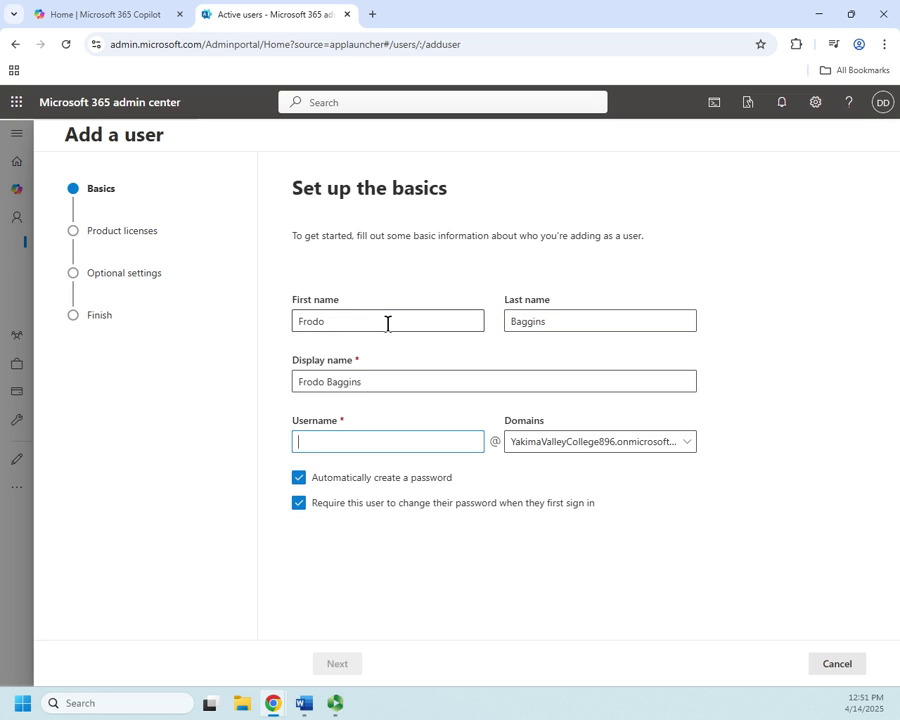
type("fbaggins")
Turn off automatic password creation, enter a custom password for the second user and continue to the product licenses
left_click(299, 479)
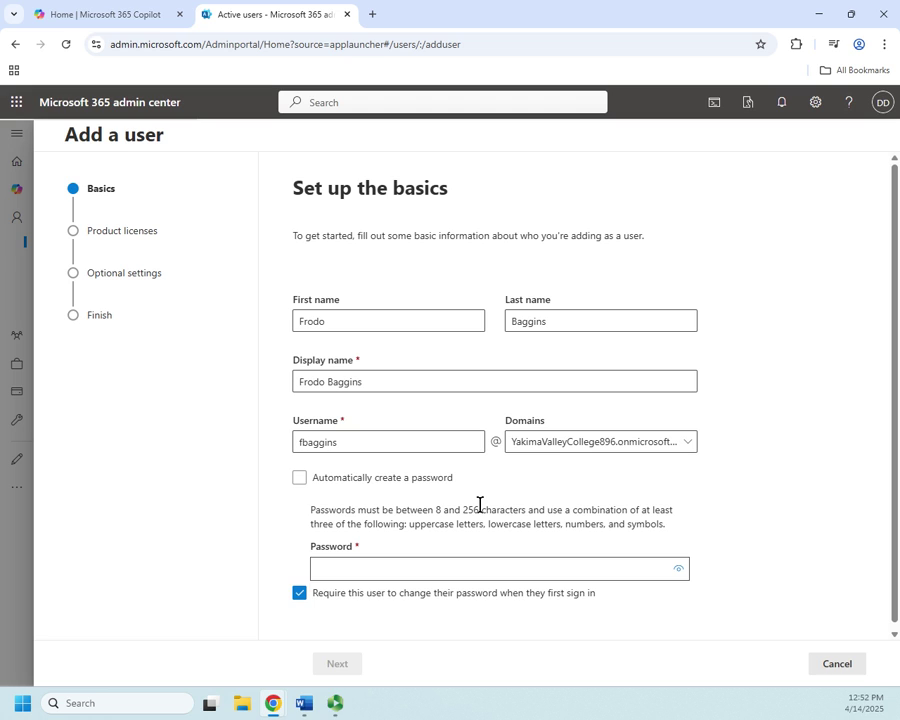
left_click(458, 563)
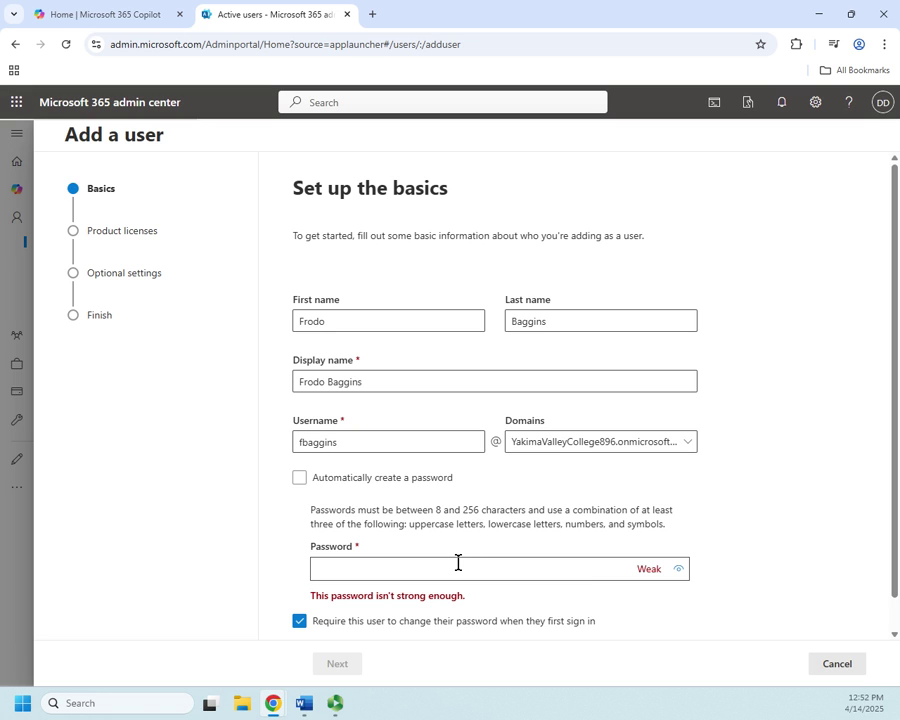
type("•••••••••")
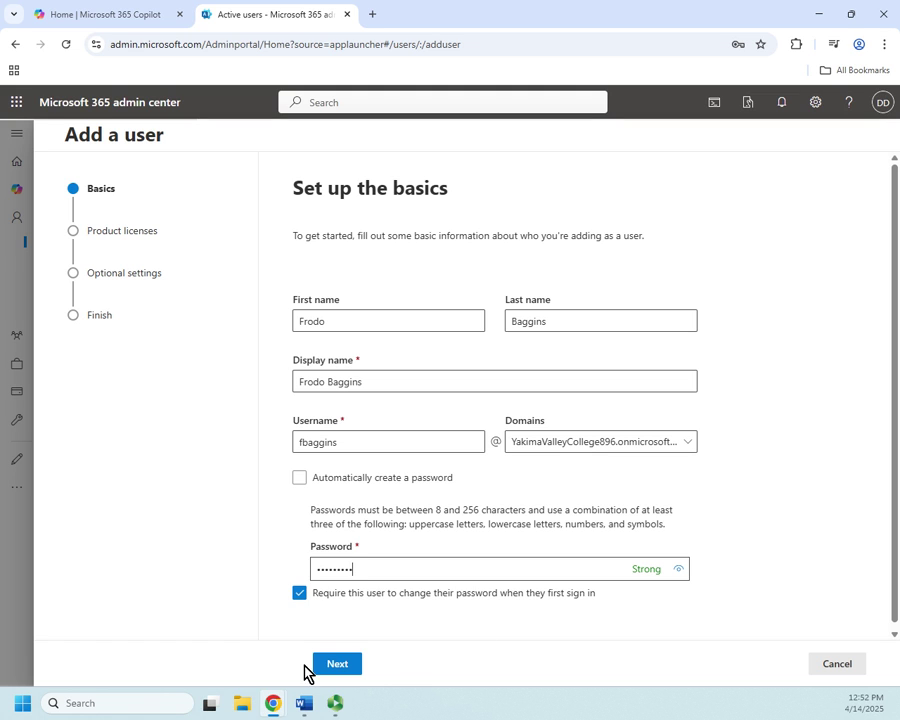
left_click(340, 665)
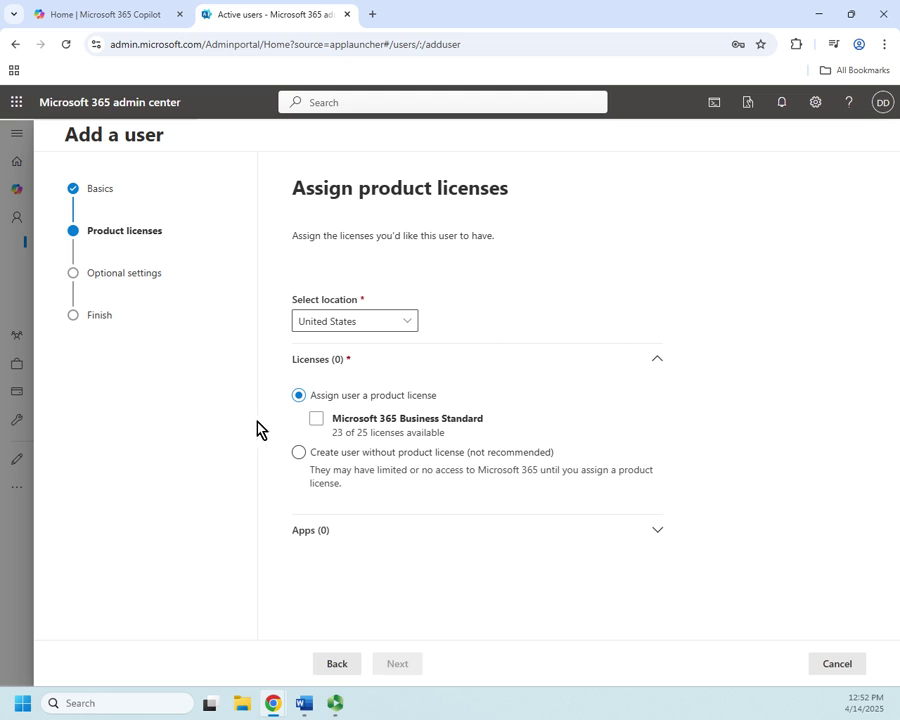
Assign the Microsoft 365 Business Standard license, keep the default optional settings and finish adding the second user
left_click(316, 418)
left_click(400, 664)
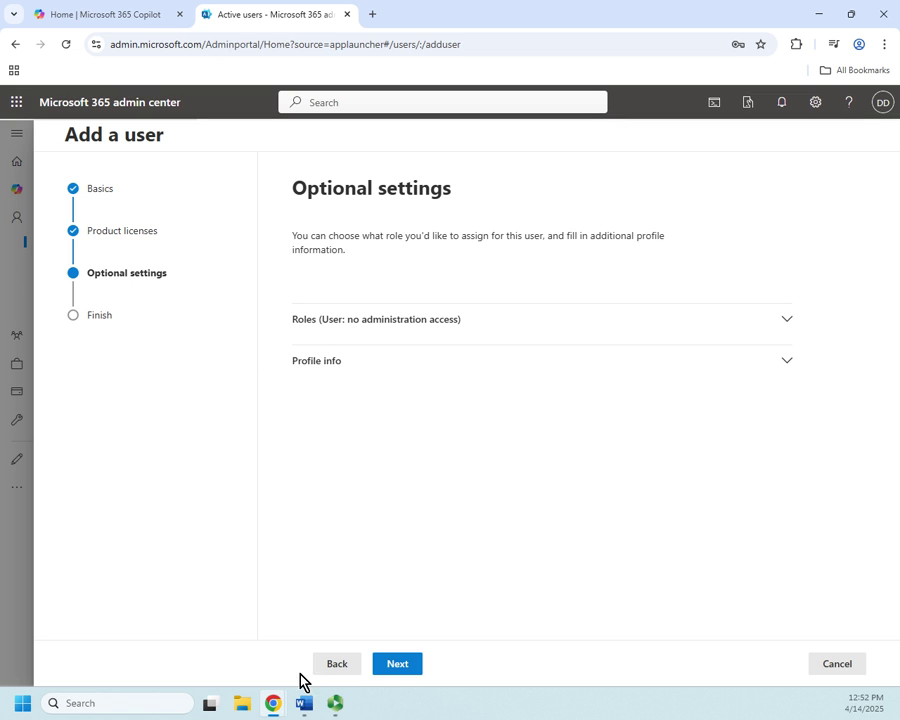
left_click(396, 665)
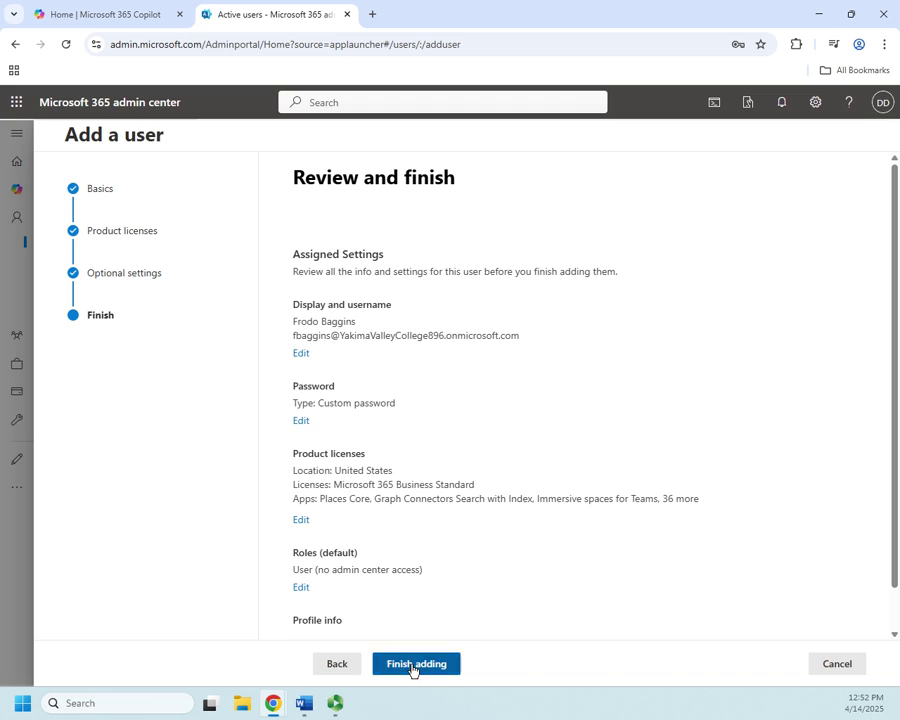
left_click(410, 668)
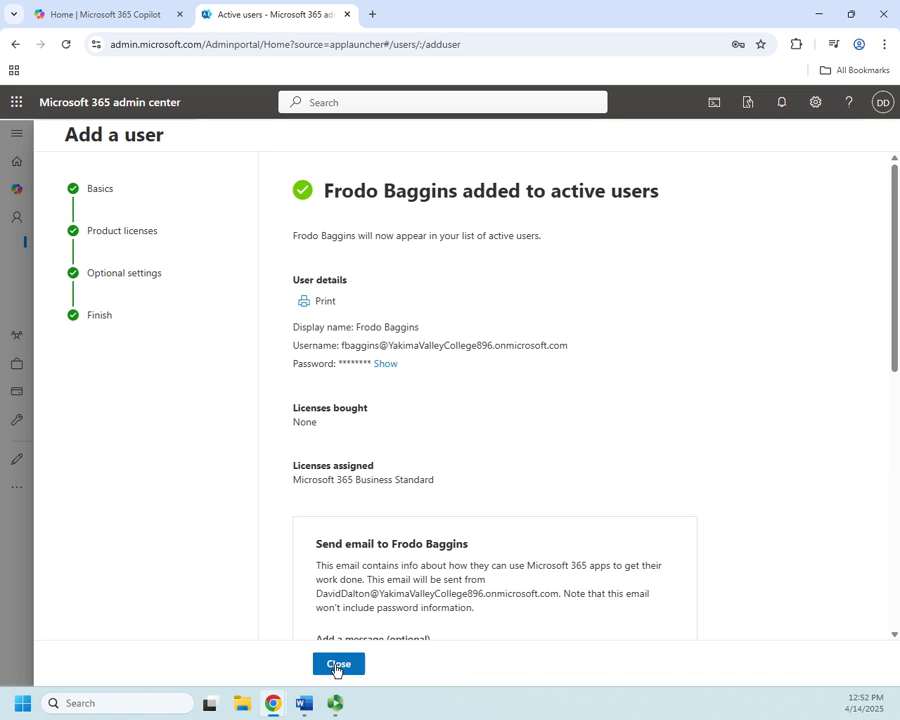
Close the second user's confirmation page without saving a template and reload the active users list
scroll(400, 492, "down", 6)
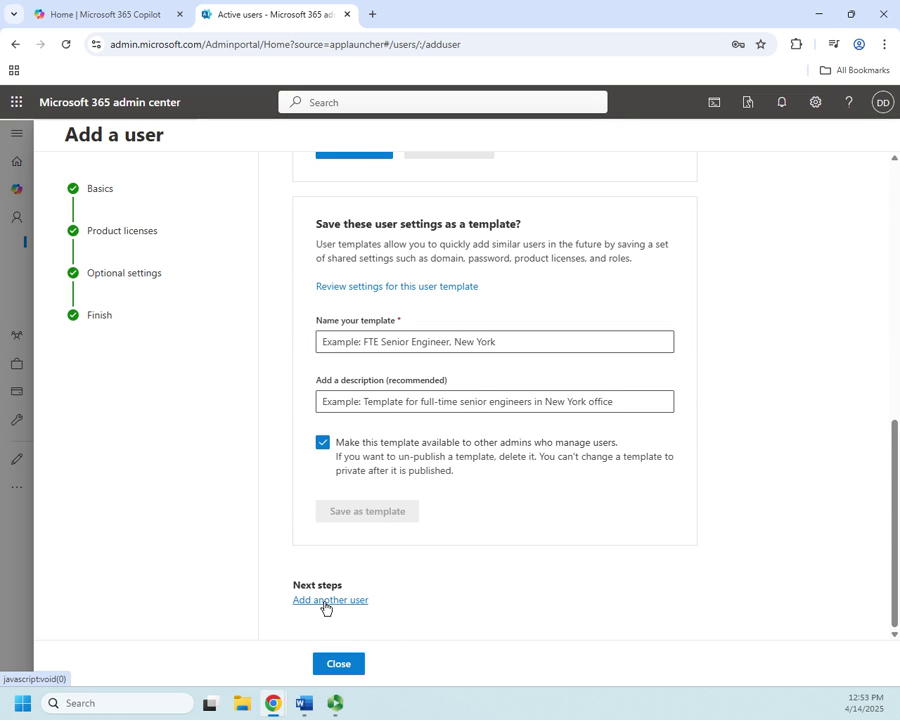
left_click(343, 667)
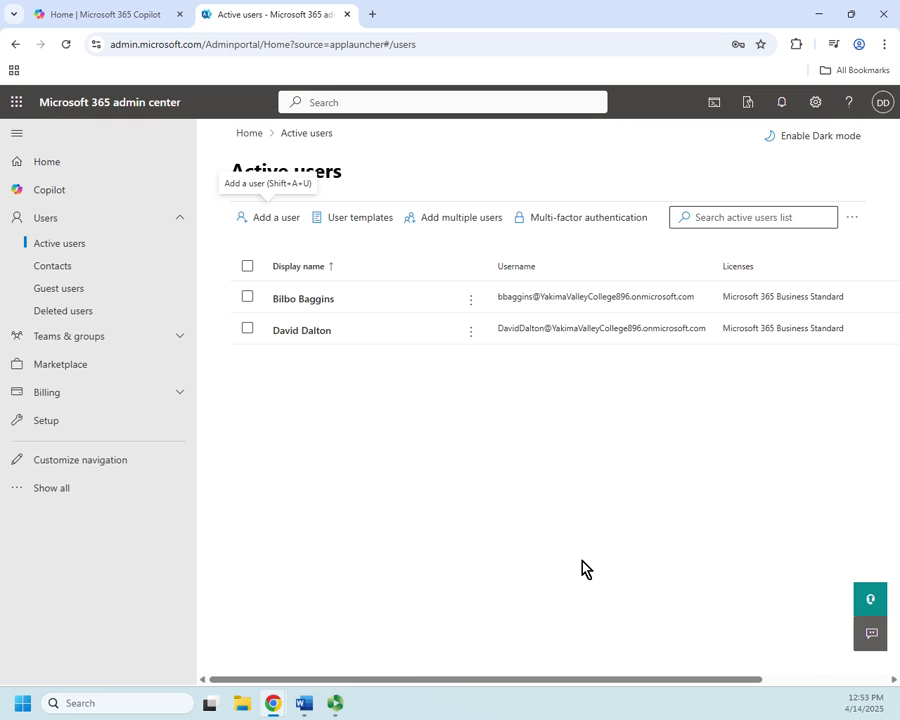
key("F5")
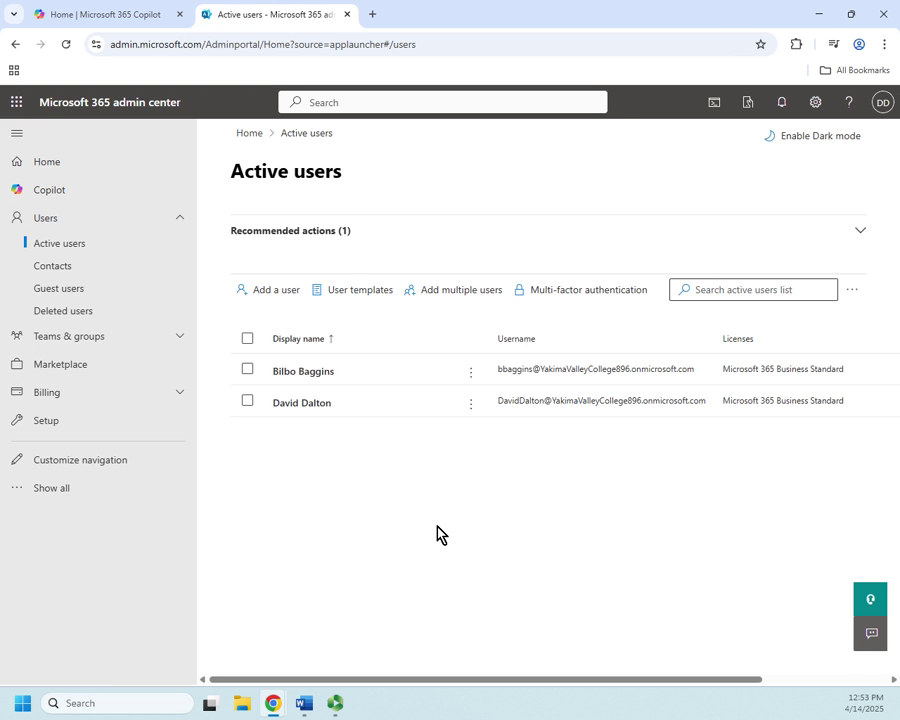
Reload the active users list, open the first listed user's details and review the account information down to multifactor authentication
key("F5")
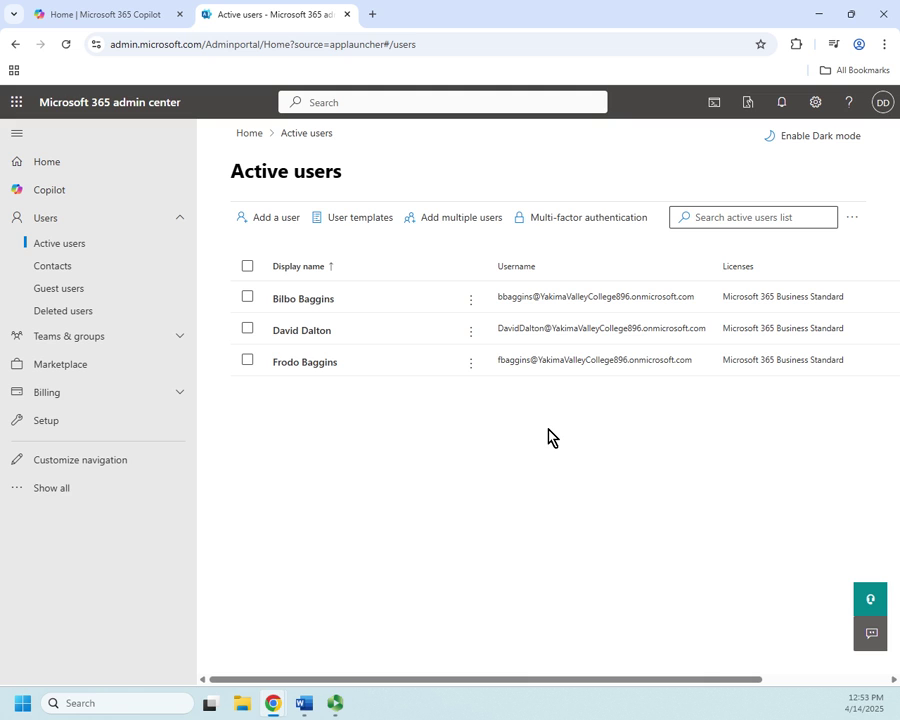
left_click(298, 299)
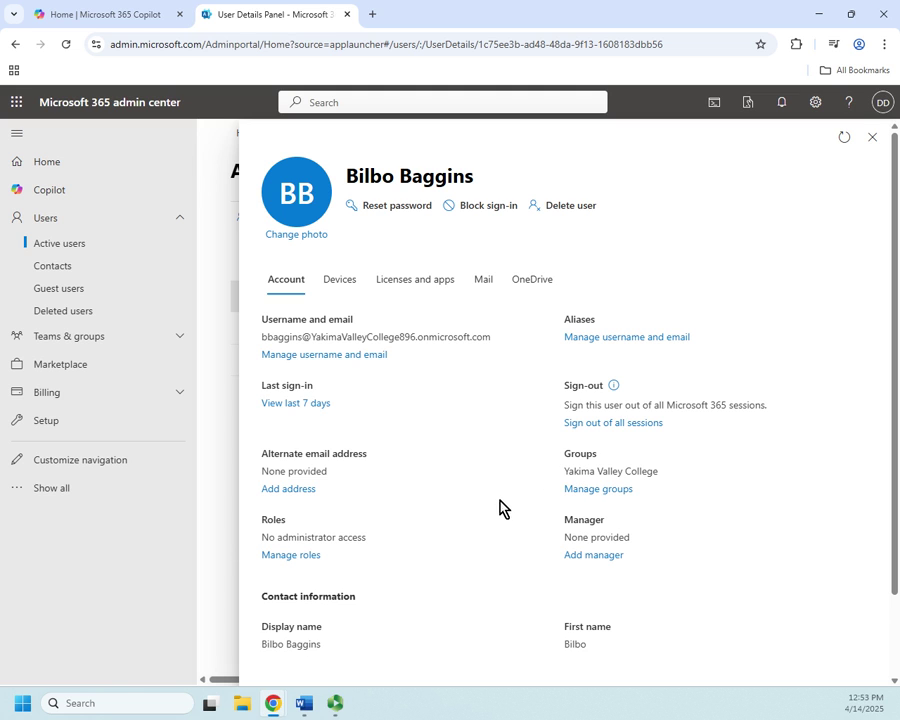
scroll(502, 508, "down", 1)
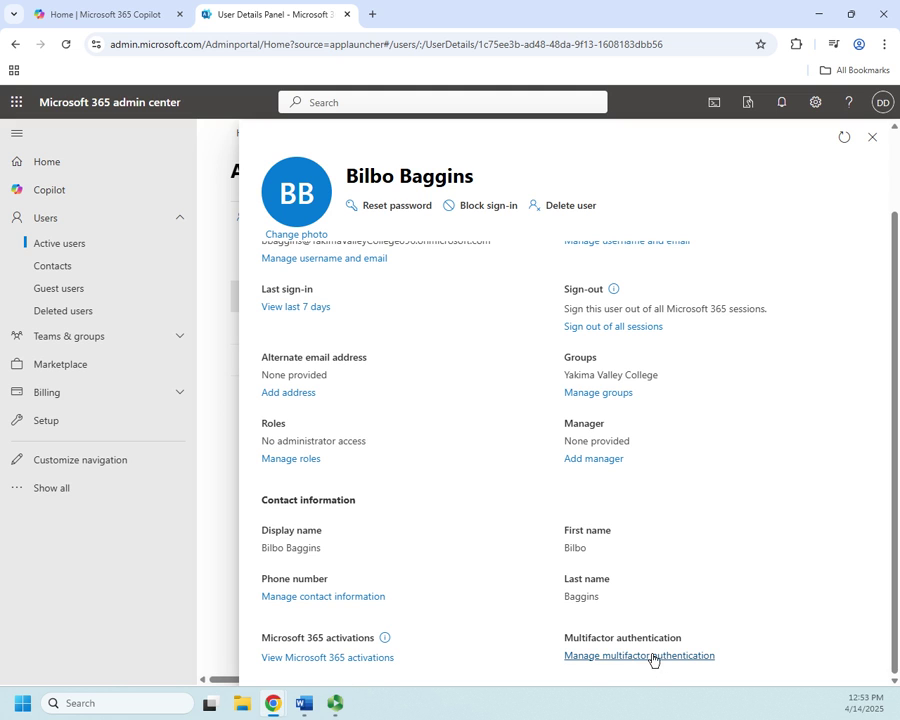
scroll(528, 585, "up", 1)
scroll(528, 585, "down", 1)
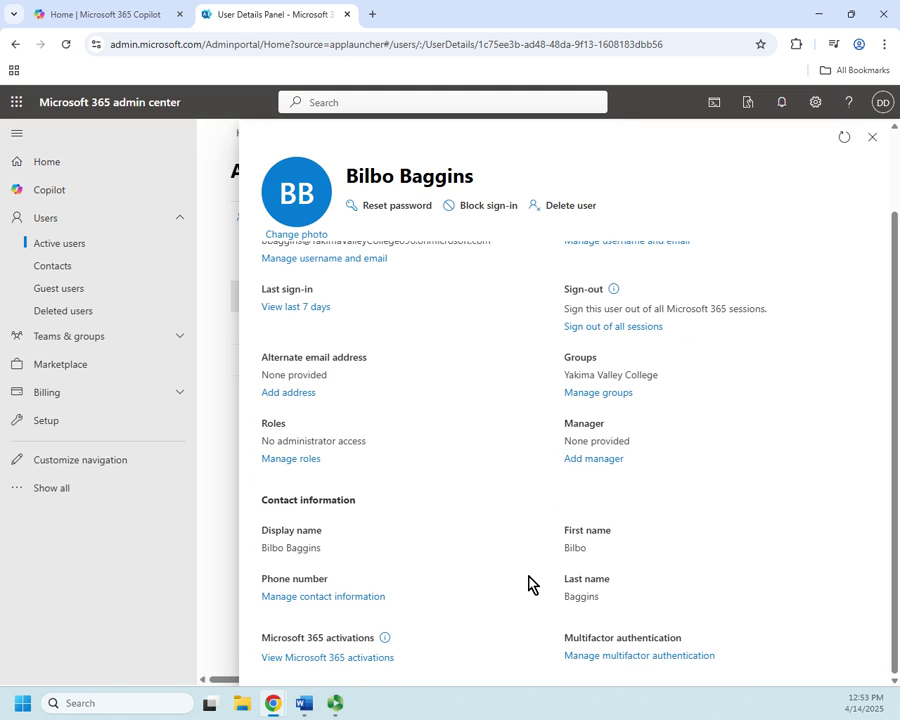
scroll(415, 645, "up", 1)
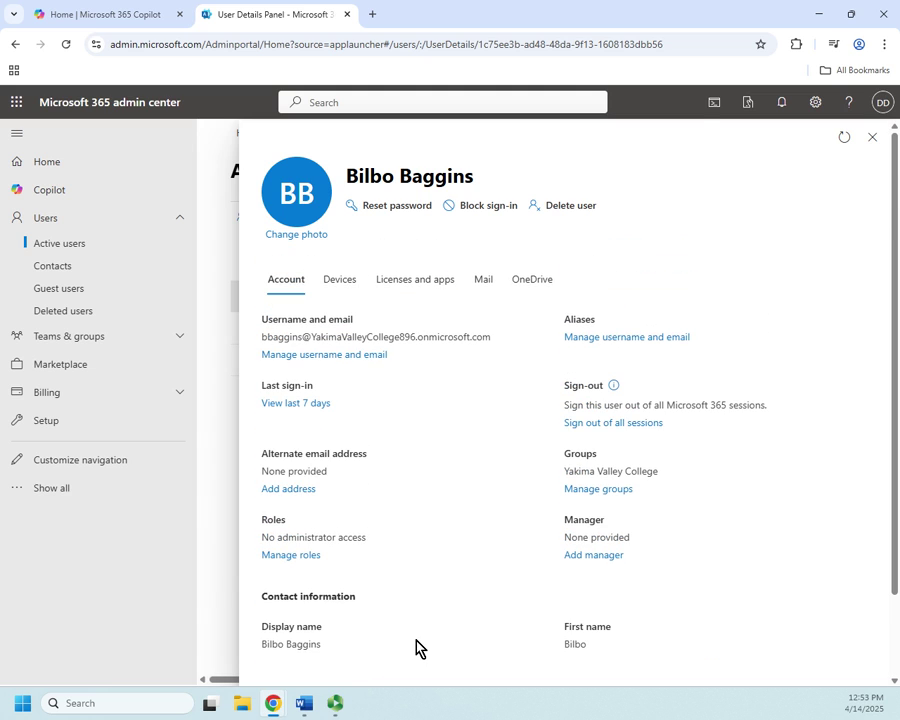
Check the user's devices and licenses, and expand and look through the apps included in the license
left_click(340, 280)
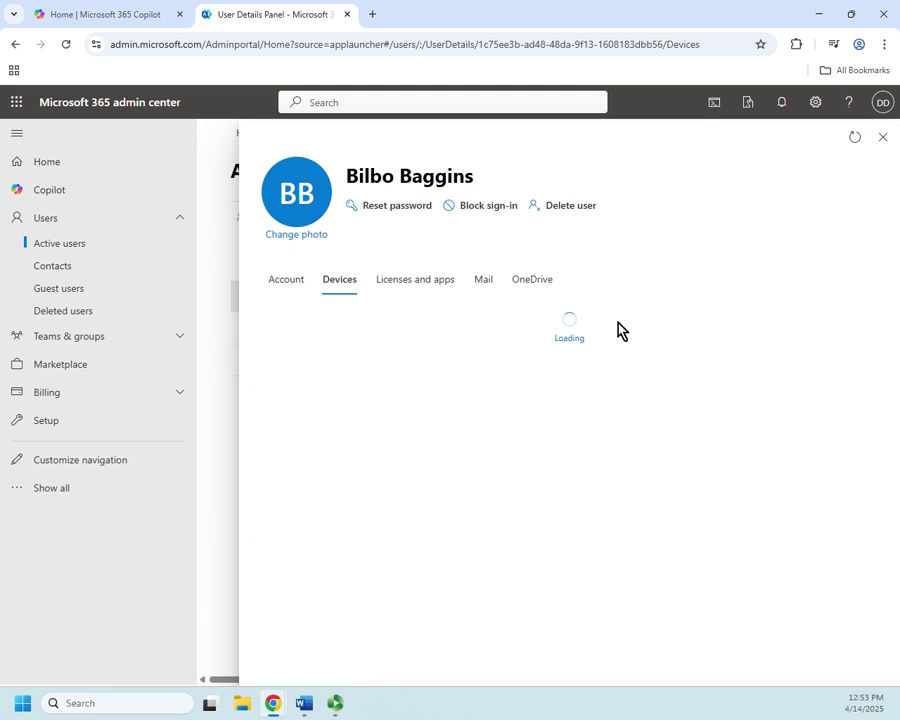
left_click(421, 289)
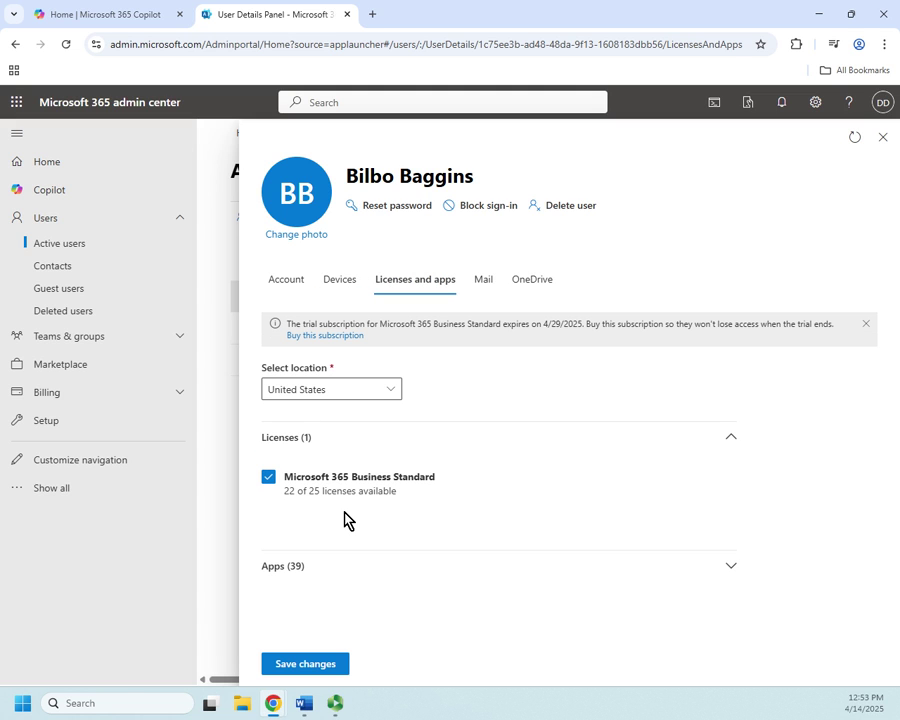
left_click(731, 566)
scroll(648, 532, "down", 3)
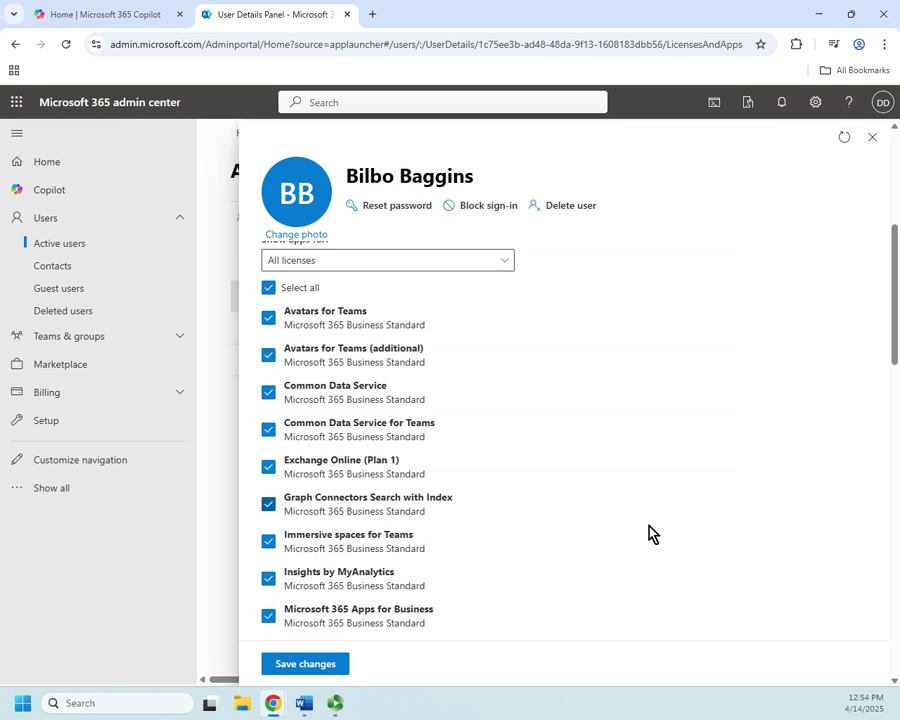
scroll(648, 532, "down", 2)
scroll(648, 532, "up", 10)
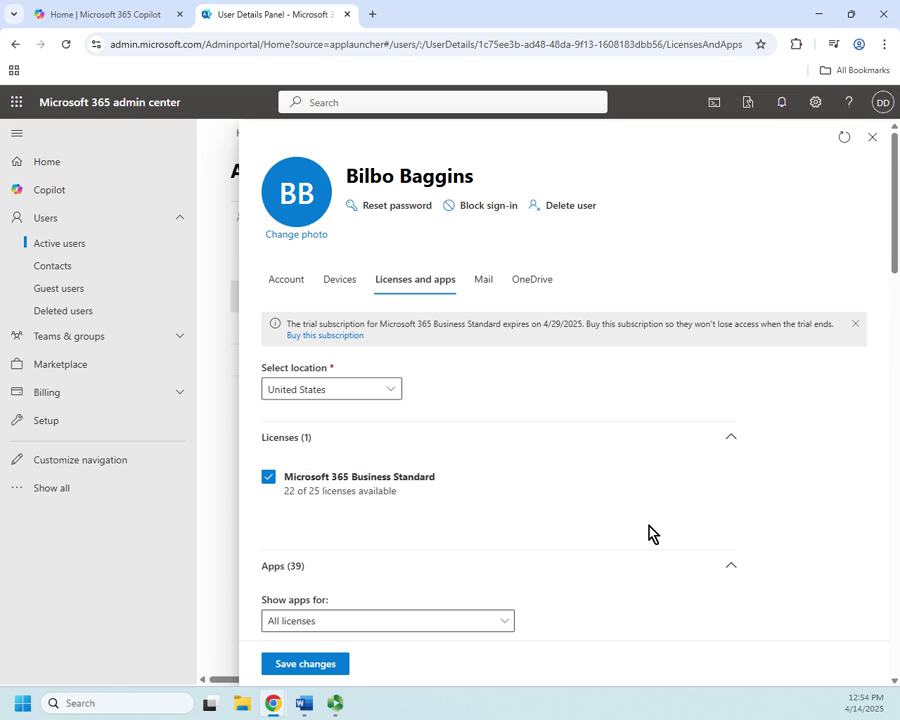
Review the user's mail and OneDrive settings and close the user details
left_click(484, 281)
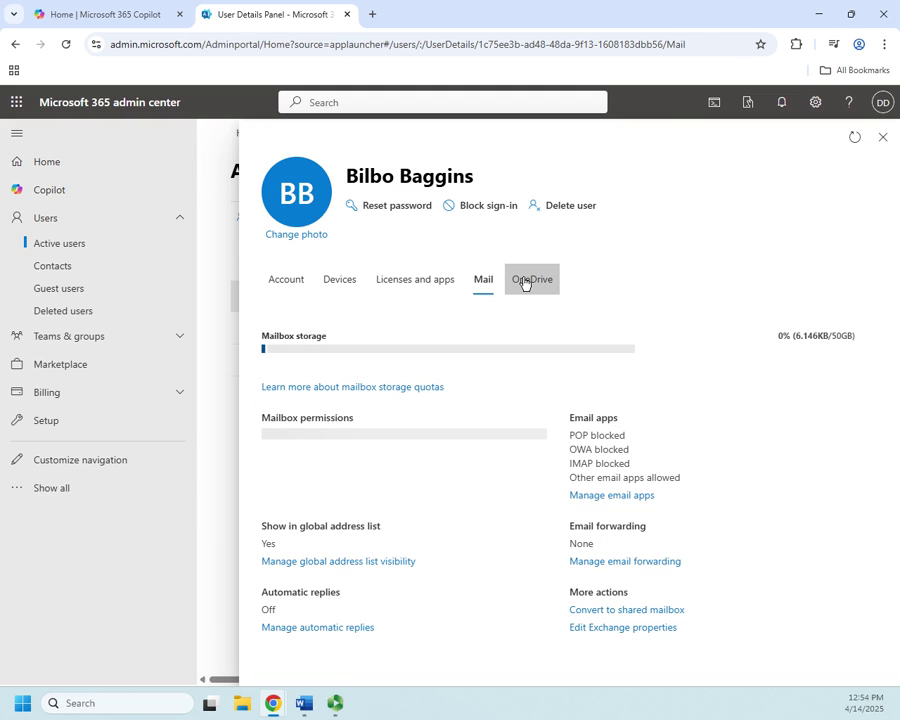
left_click(524, 281)
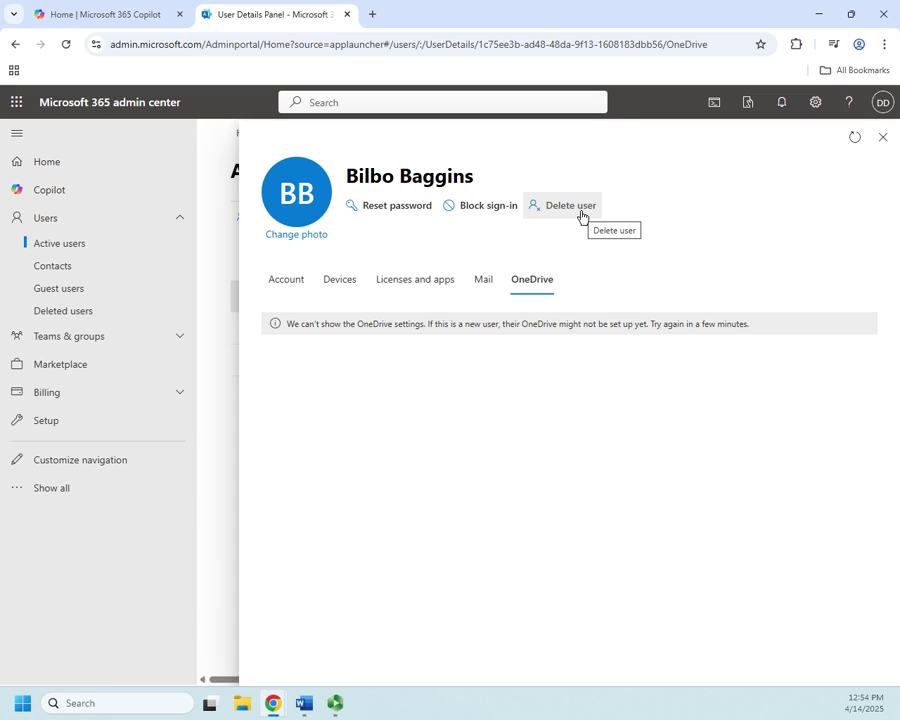
left_click(884, 140)
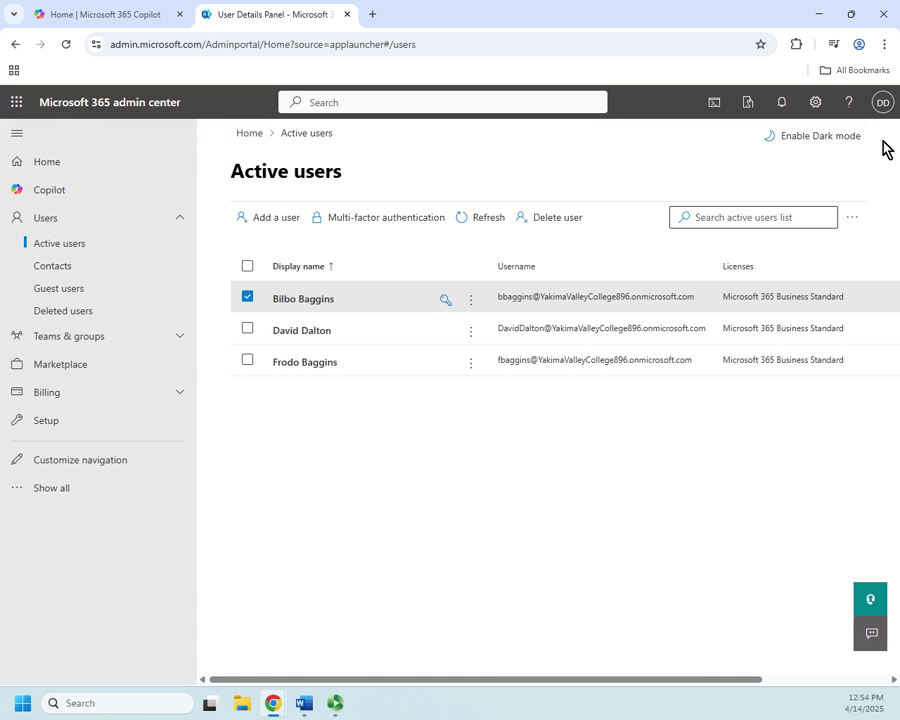
Select the first and third users to view the bulk actions, clear the selection and view the third user's additional actions
left_click(247, 296)
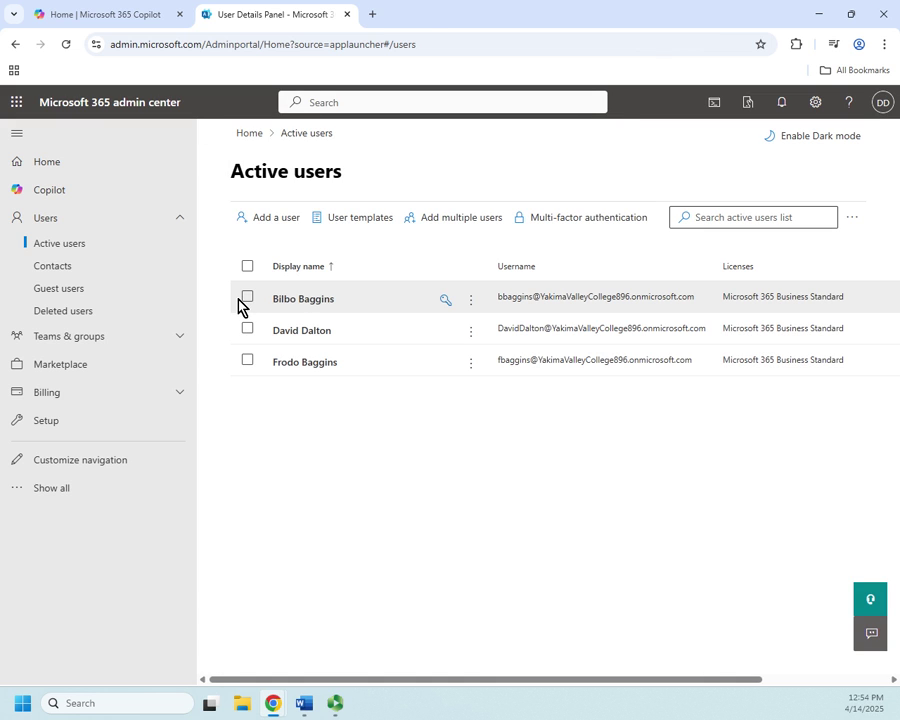
left_click(247, 296)
left_click(248, 360)
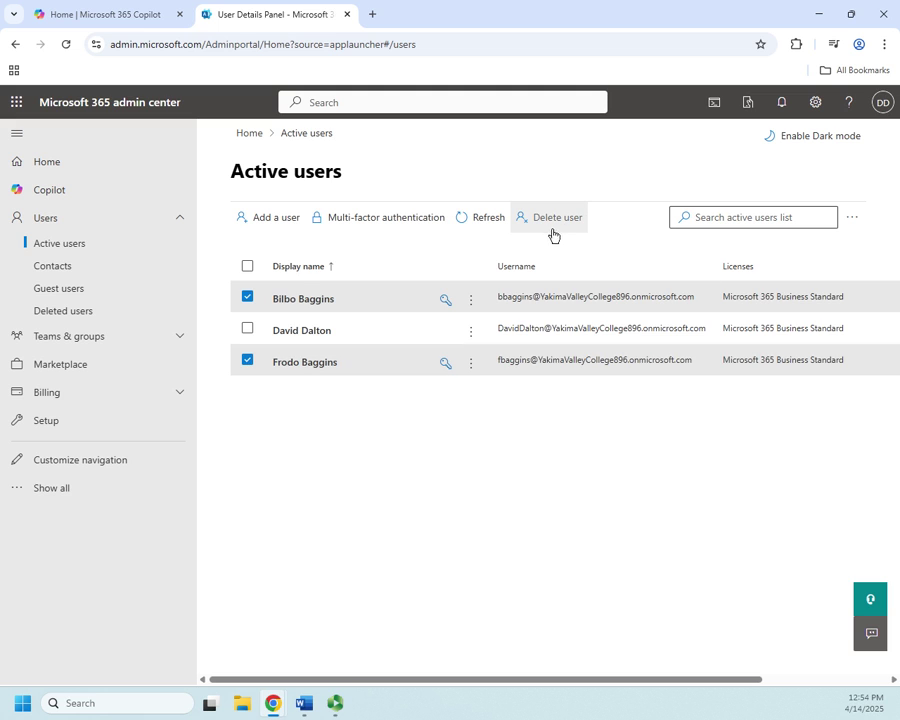
left_click(247, 296)
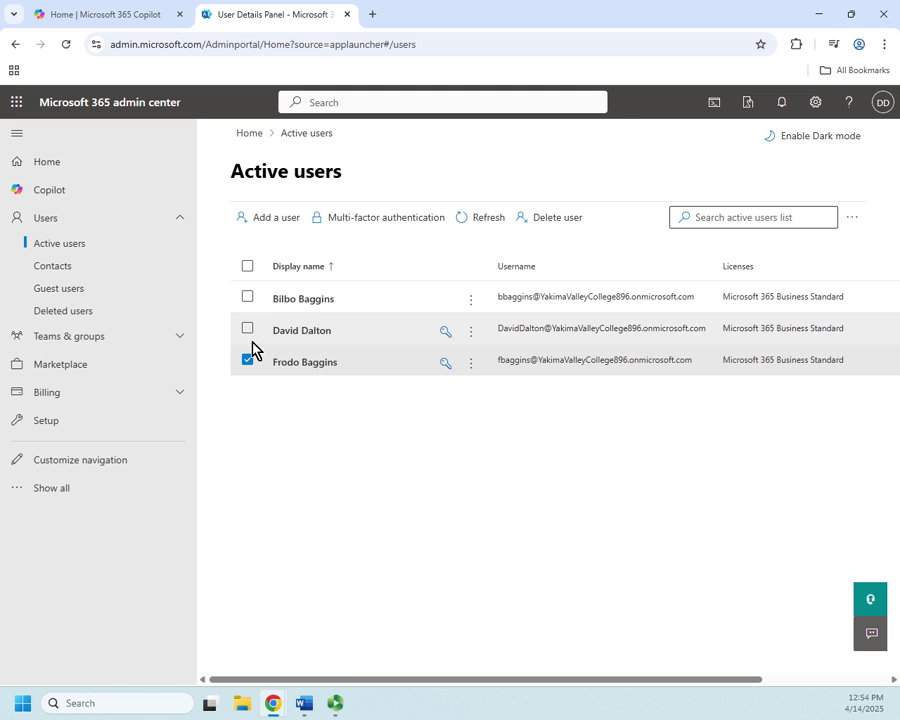
left_click(248, 360)
left_click(469, 369)
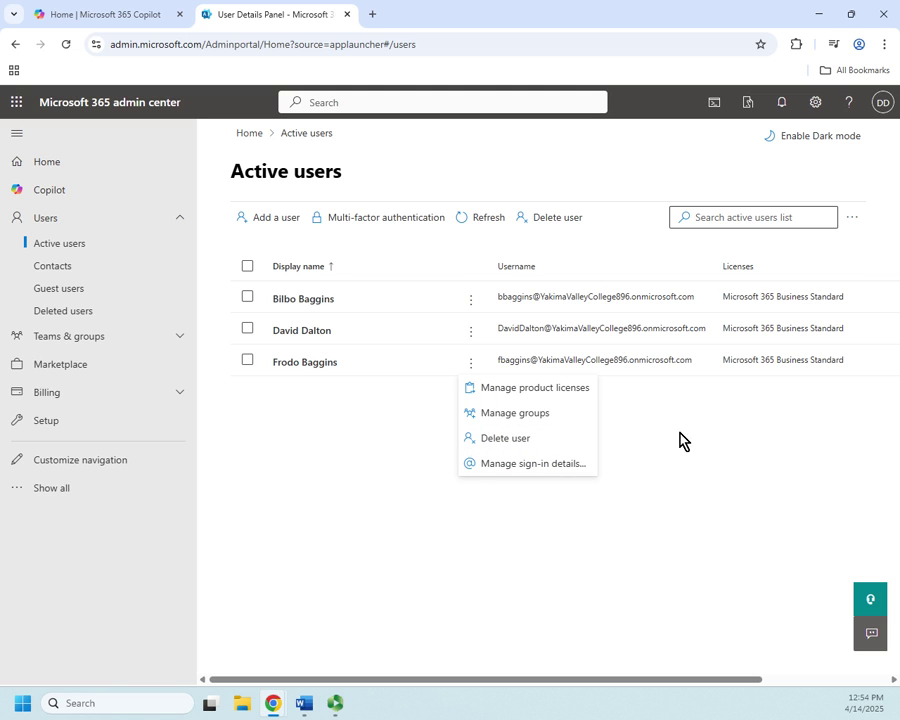
left_click(750, 438)
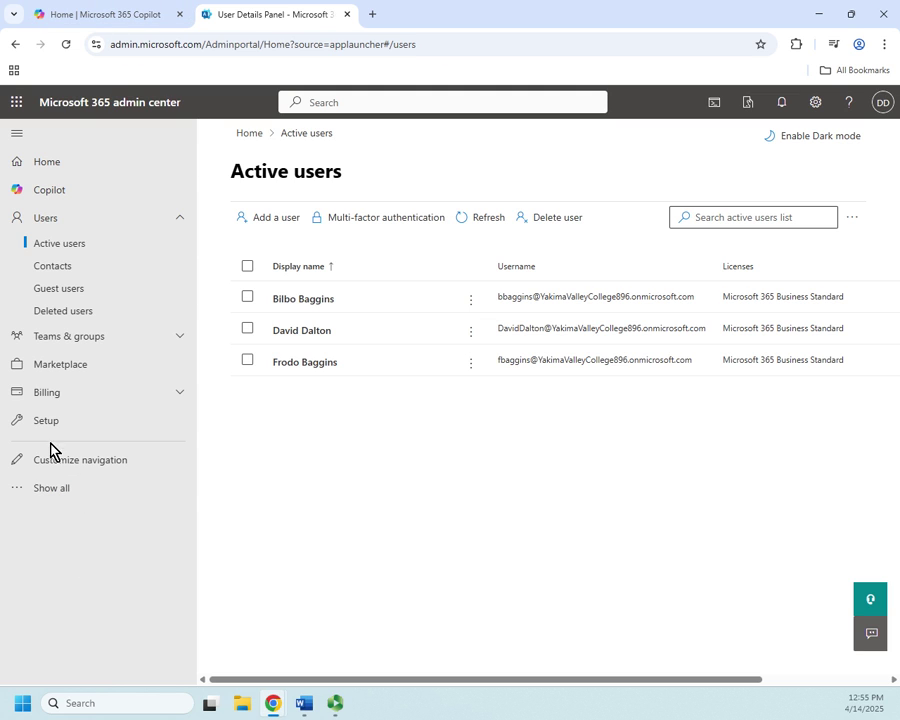
Show all admin centers in the navigation and switch to the Exchange admin center's Mailboxes page
left_click(46, 489)
scroll(110, 484, "down", 5)
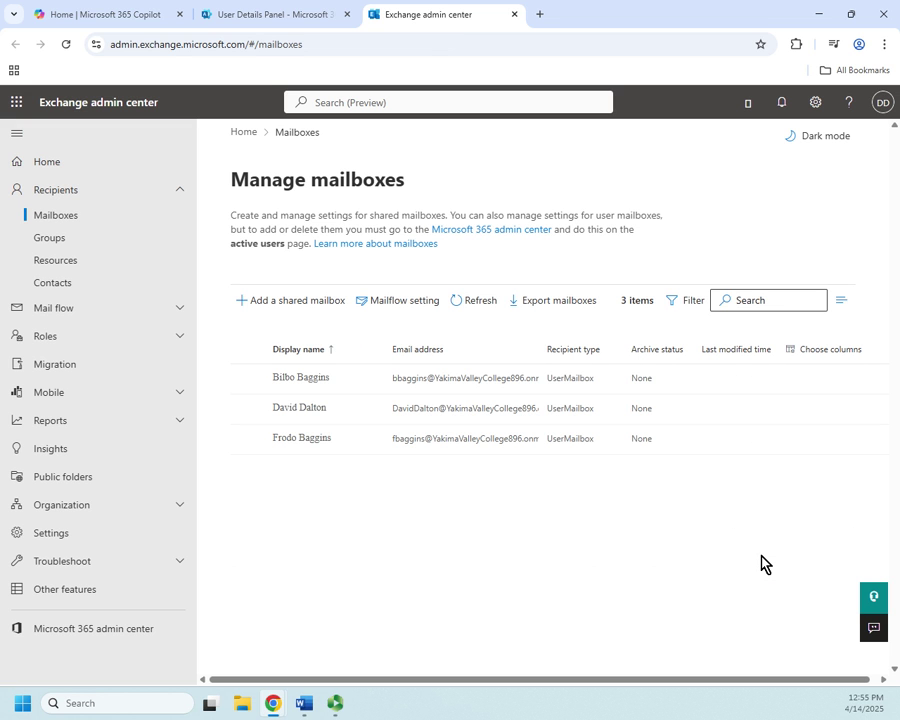
Select the first listed mailbox and view its edit options and additional actions without applying any
left_click(249, 379)
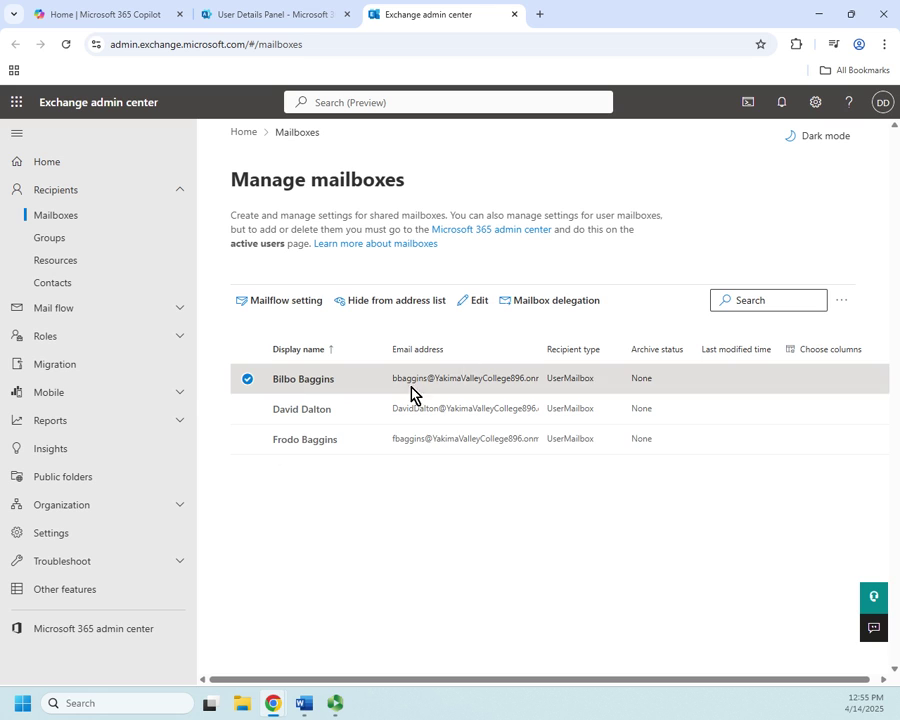
left_click(468, 306)
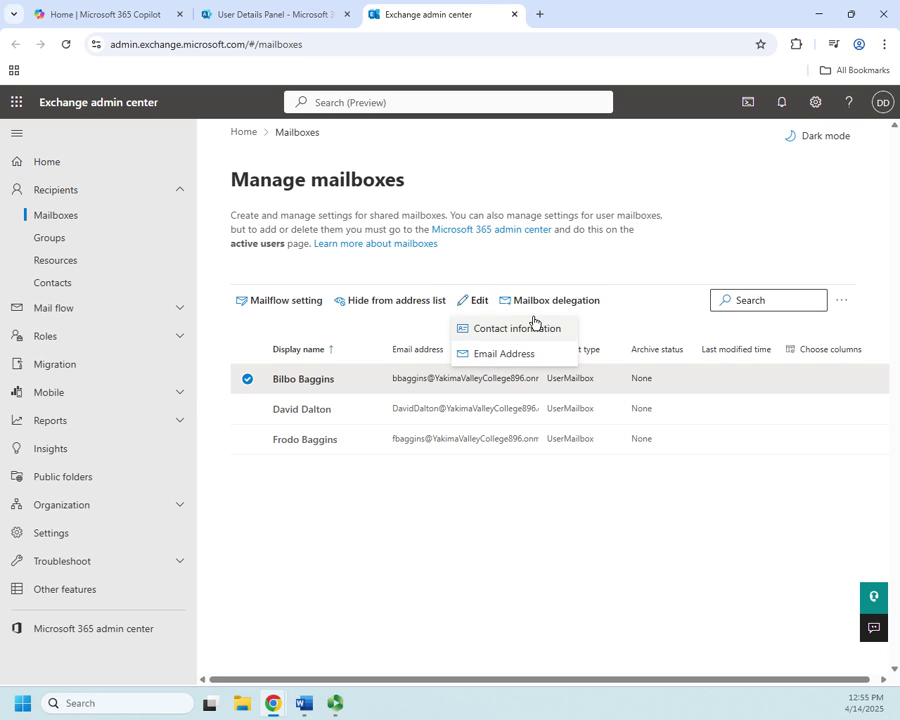
left_click(534, 532)
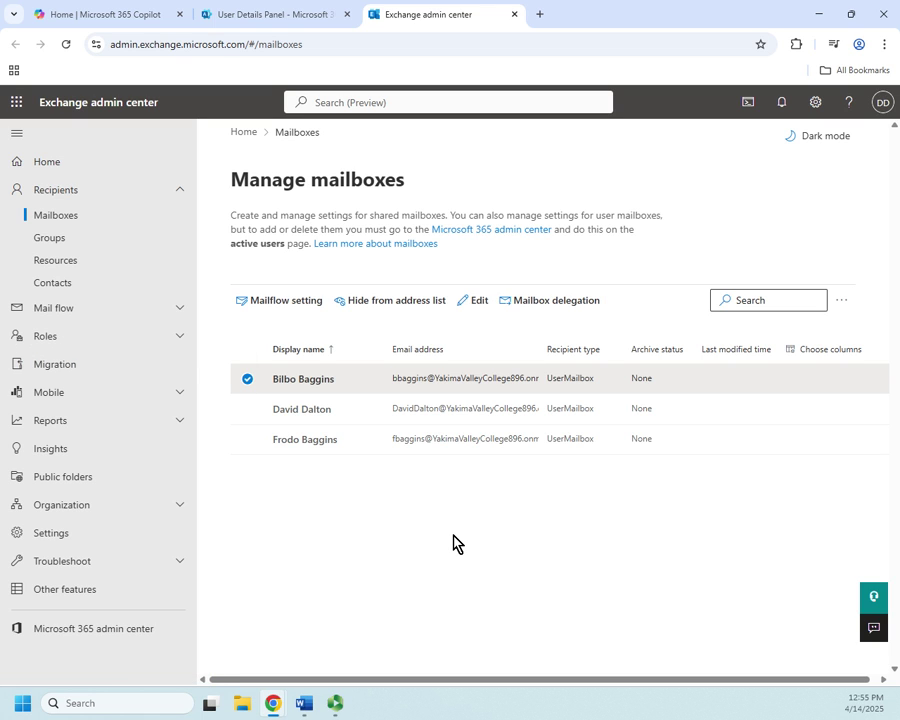
left_click(842, 300)
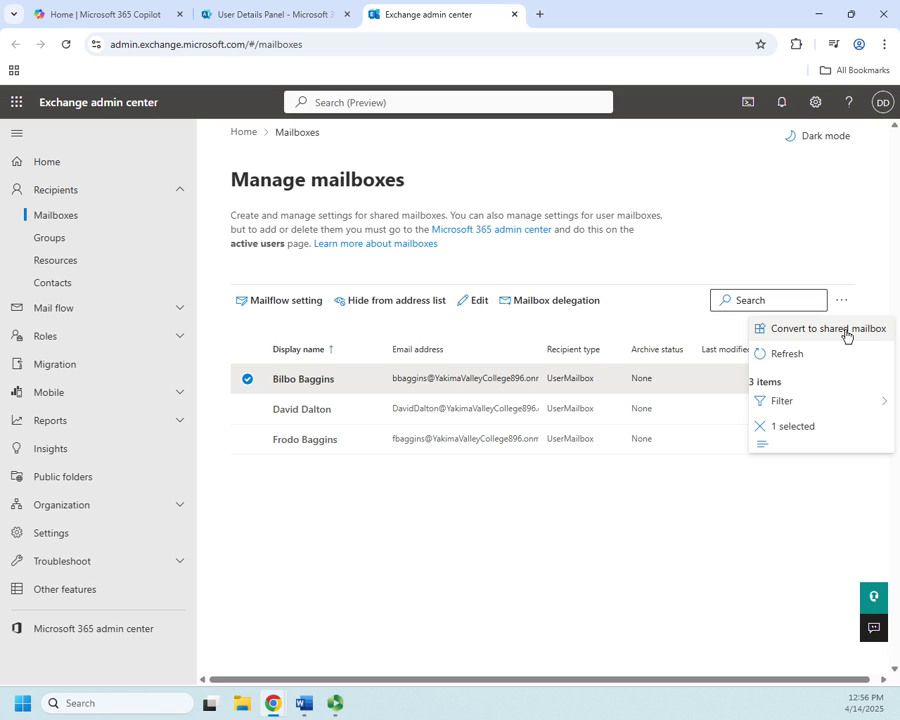
left_click(445, 572)
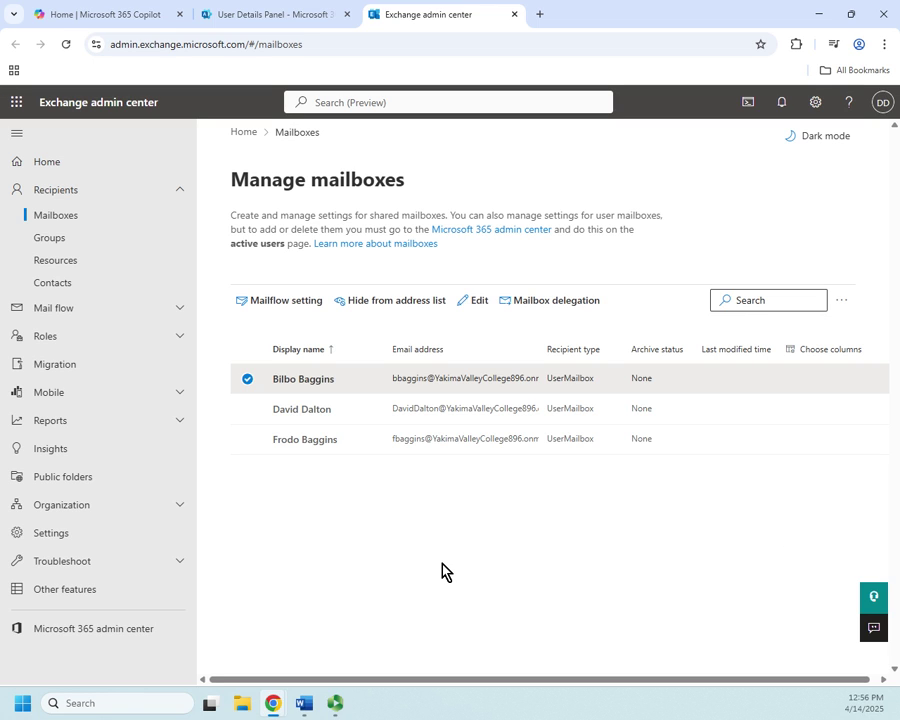